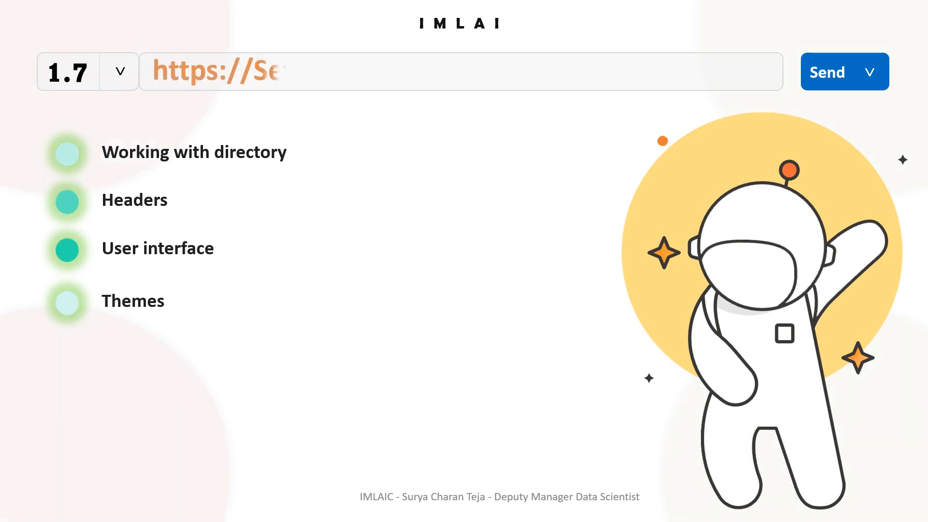
Switch to Postman and open its settings.
key(super)
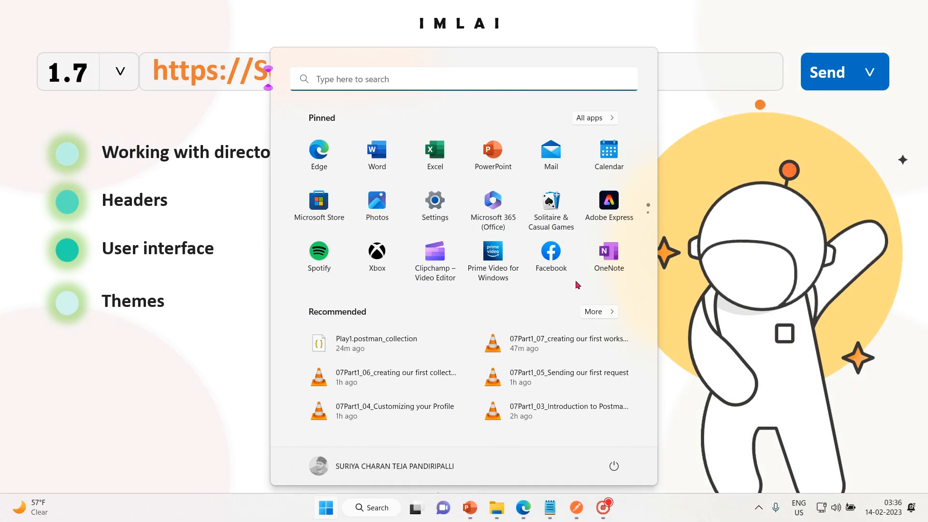
click(577, 510)
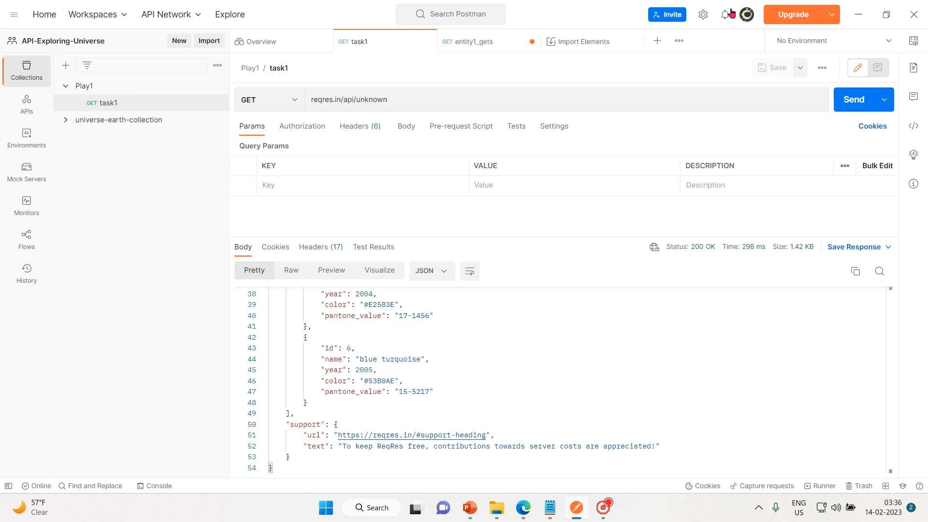
click(703, 16)
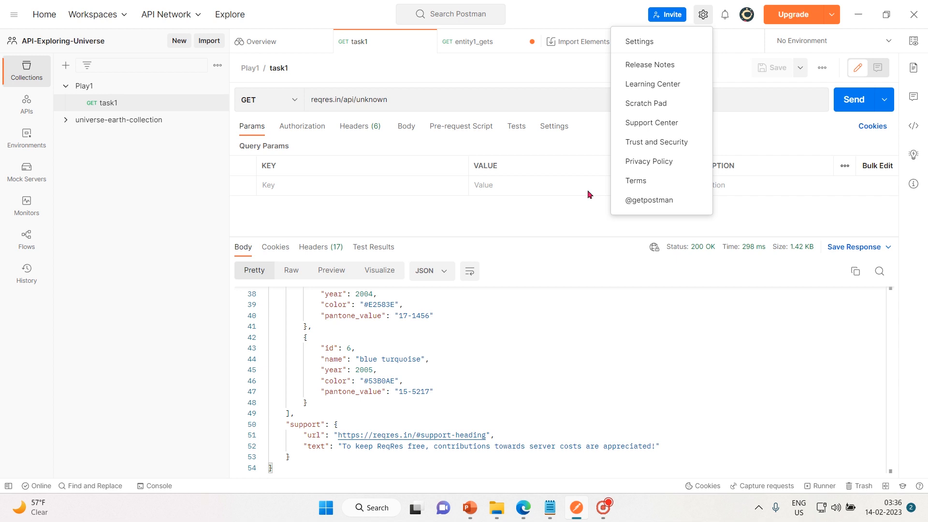
key(ctrl+comma)
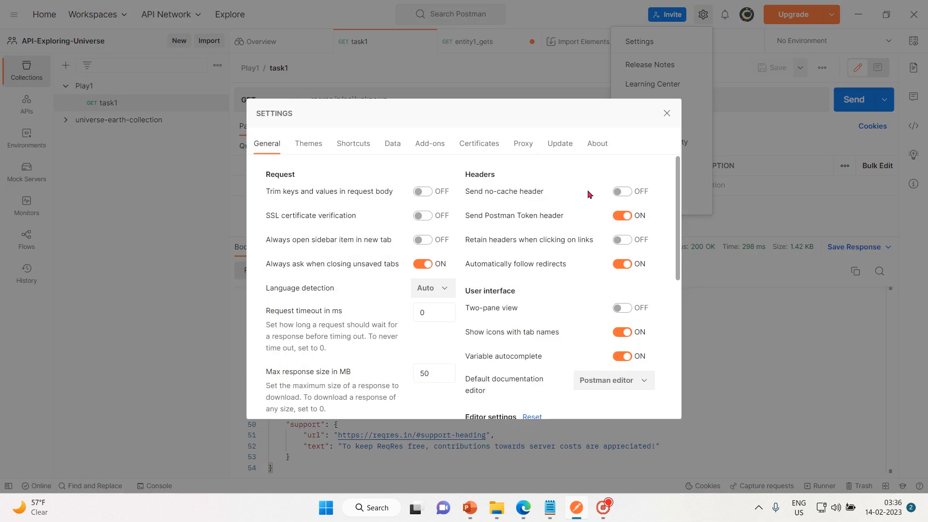
Close and reopen the settings window.
click(737, 124)
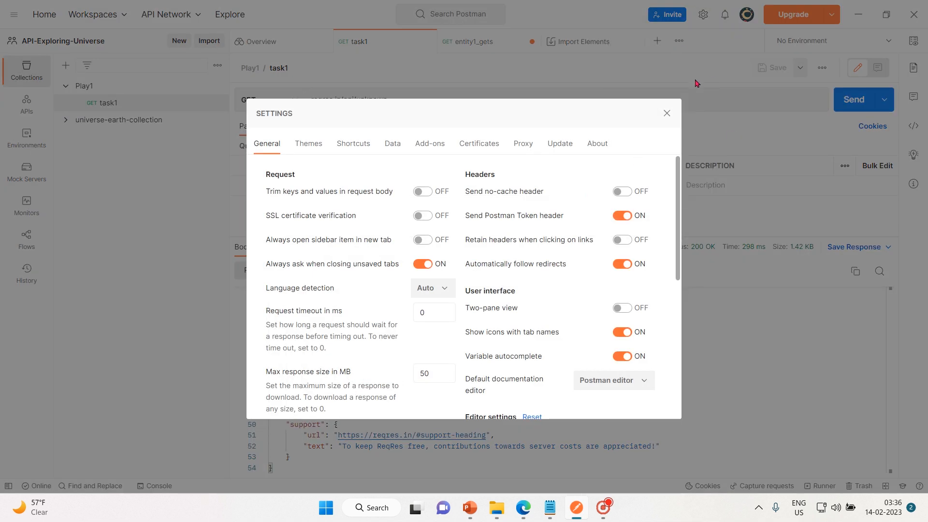
click(666, 113)
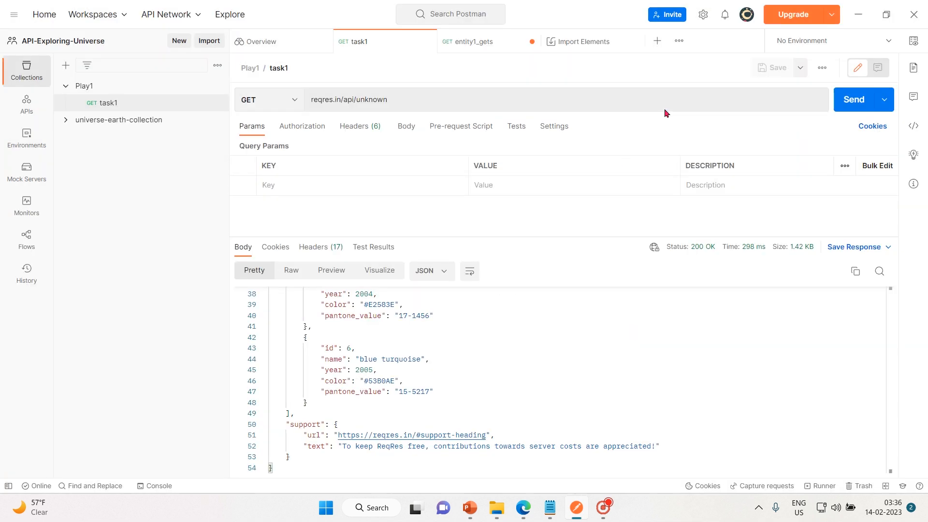
click(702, 21)
click(662, 42)
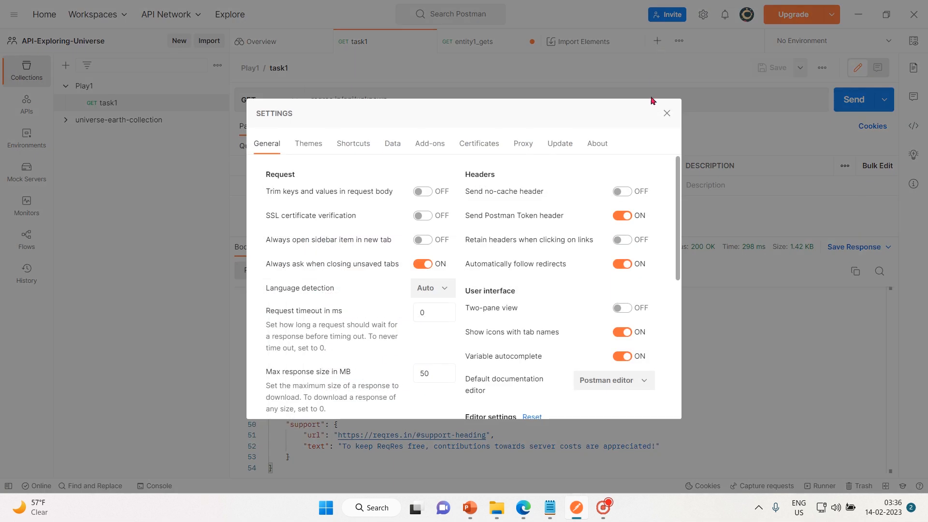
click(665, 115)
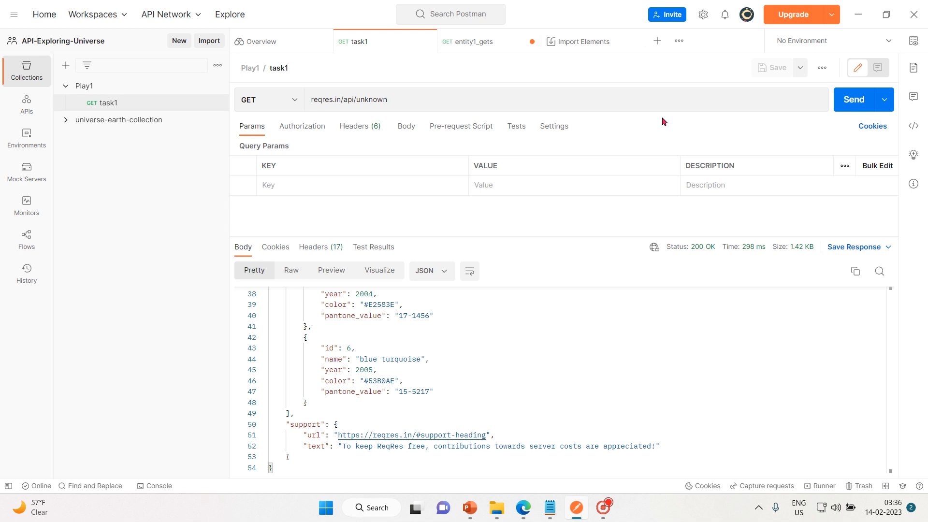
key(ctrl+comma)
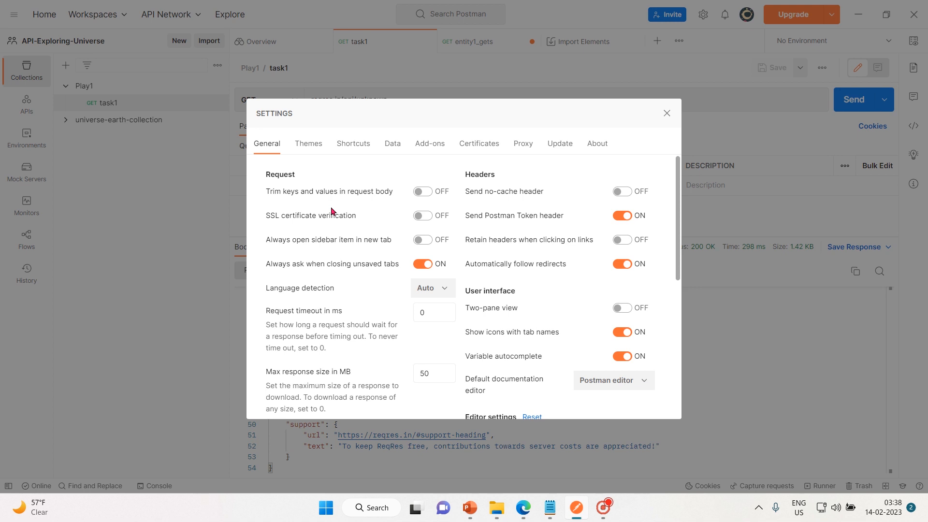
Toggle key trimming, SSL verification and opening sidebar items in new tabs on and off again, and keep language detection on Auto.
click(427, 195)
click(419, 196)
click(427, 222)
click(420, 217)
click(426, 244)
click(414, 242)
click(441, 292)
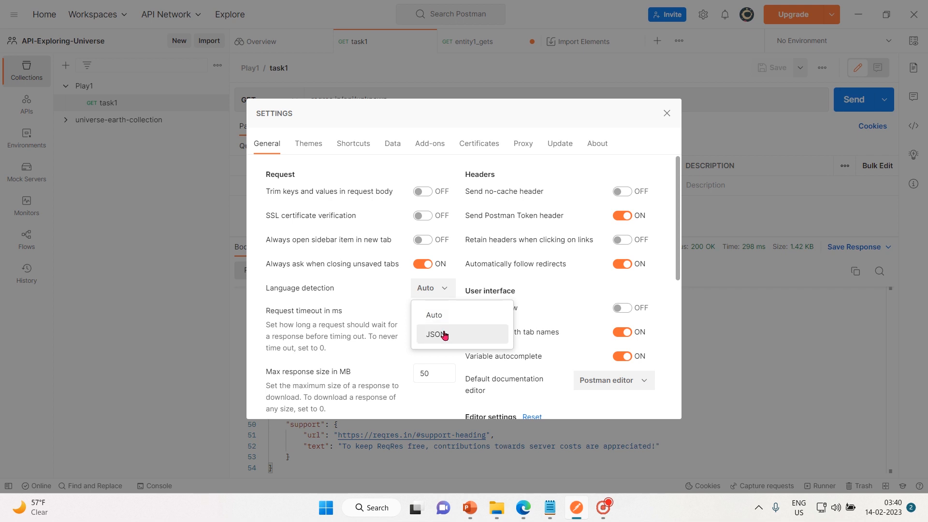
click(435, 314)
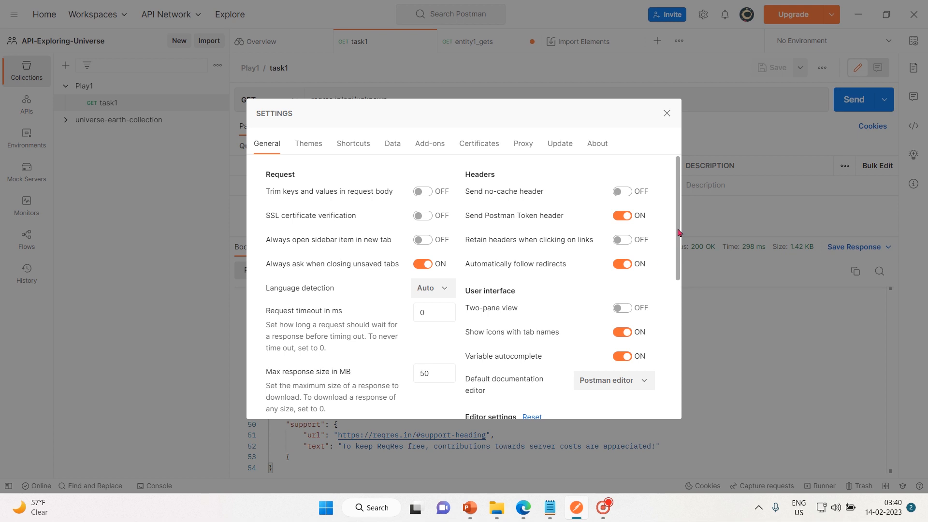
Set the request timeout to 470 ms and close the settings.
scroll(380, 231, down, 2)
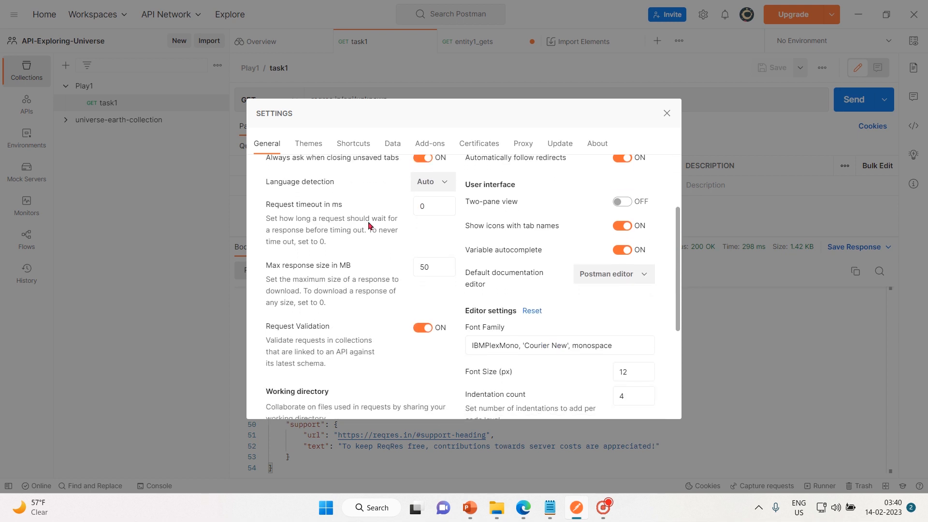
click(433, 206)
text(45)
key(BackSpace)
text(7)
key(BackSpace)
text(5)
key(BackSpace)
text(5)
key(BackSpace)
text(7)
key(BackSpace)
text(5)
key(BackSpace)
text(70)
key(BackSpace)
key(BackSpace)
key(BackSpace)
click(665, 114)
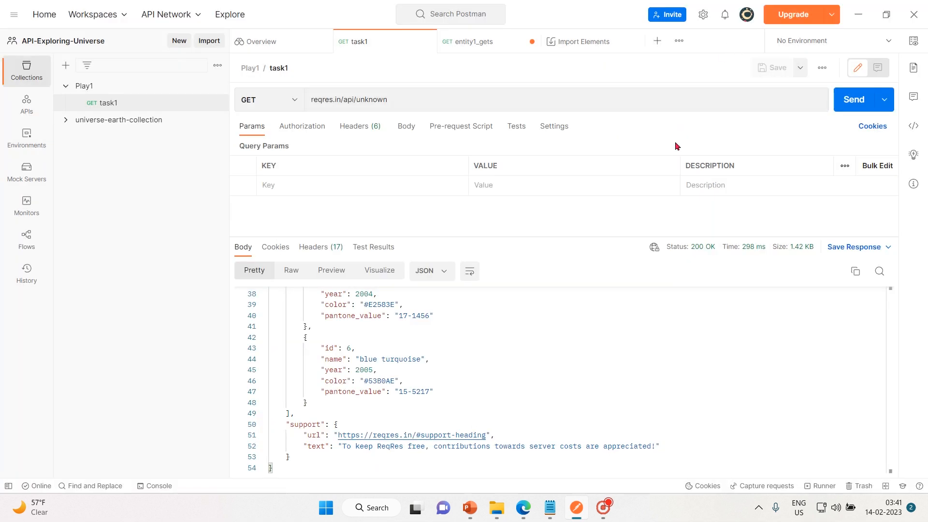
Reopen the settings and set the request timeout to 47 ms.
key(ctrl+comma)
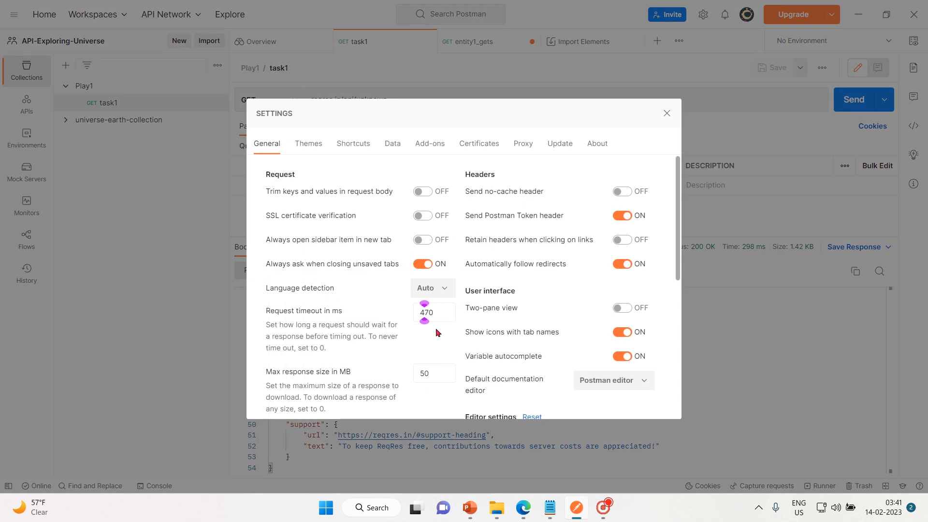
key(BackSpace)
key(BackSpace)
text(5)
key(BackSpace)
key(BackSpace)
text(4)
text(o)
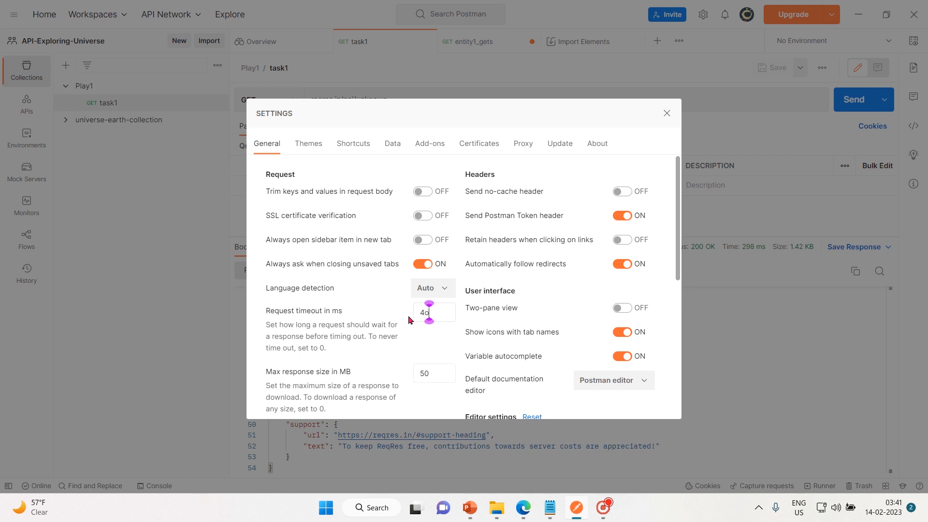
text(0)
key(BackSpace)
key(BackSpace)
text(70)
key(BackSpace)
key(BackSpace)
scroll(682, 278, down, 2)
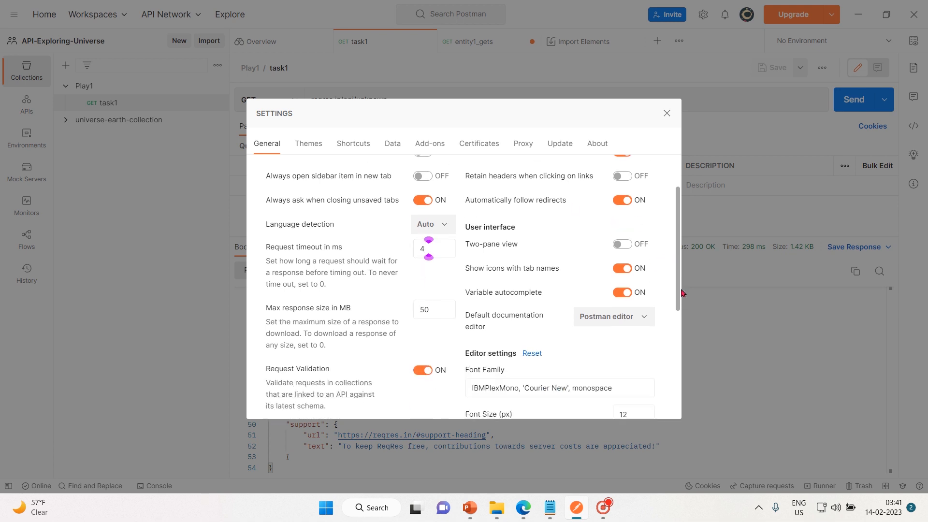
scroll(682, 295, down, 1)
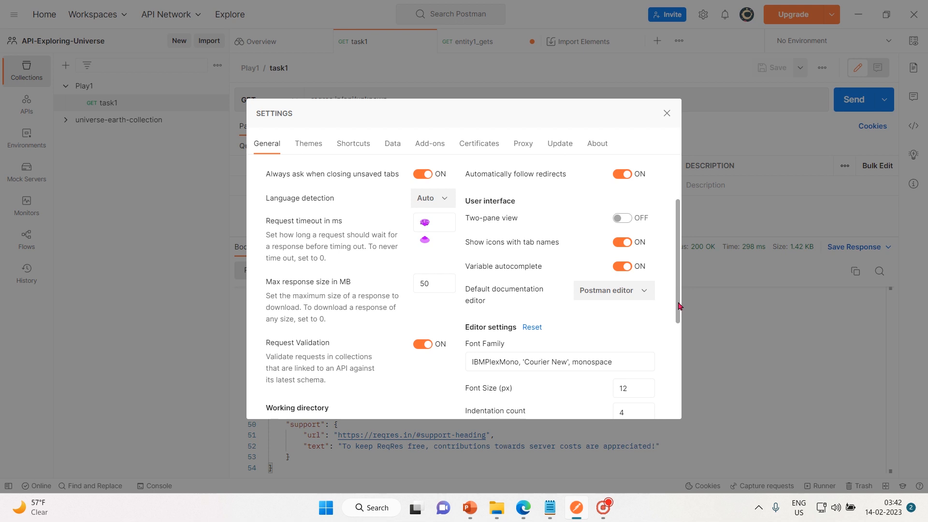
scroll(680, 305, down, 1)
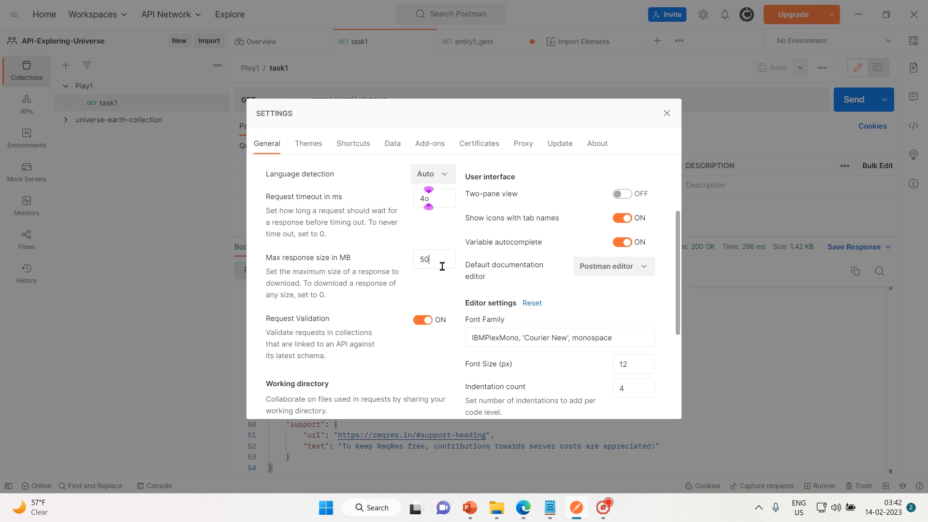
text(7)
Start choosing a new working directory location and go to the Postman folder under IMLAIC PROJECTS.
drag(679, 274, 677, 368)
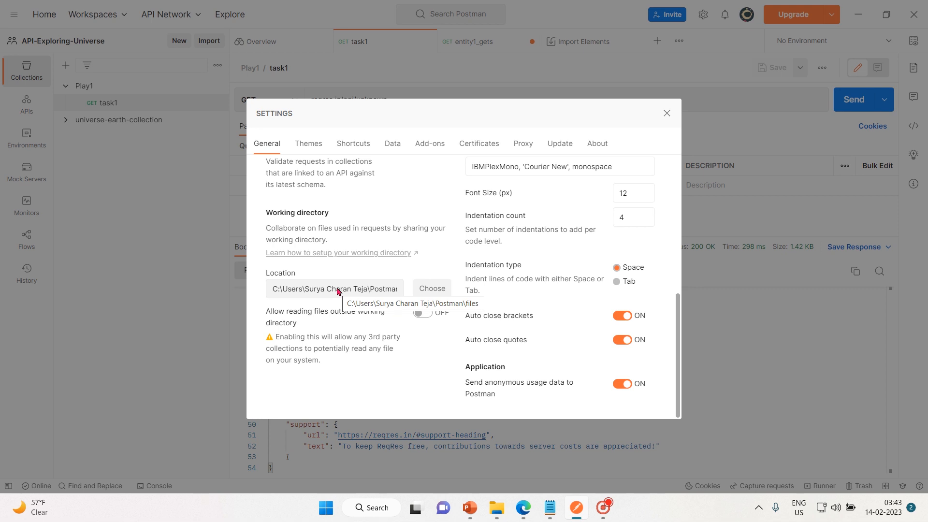
click(433, 289)
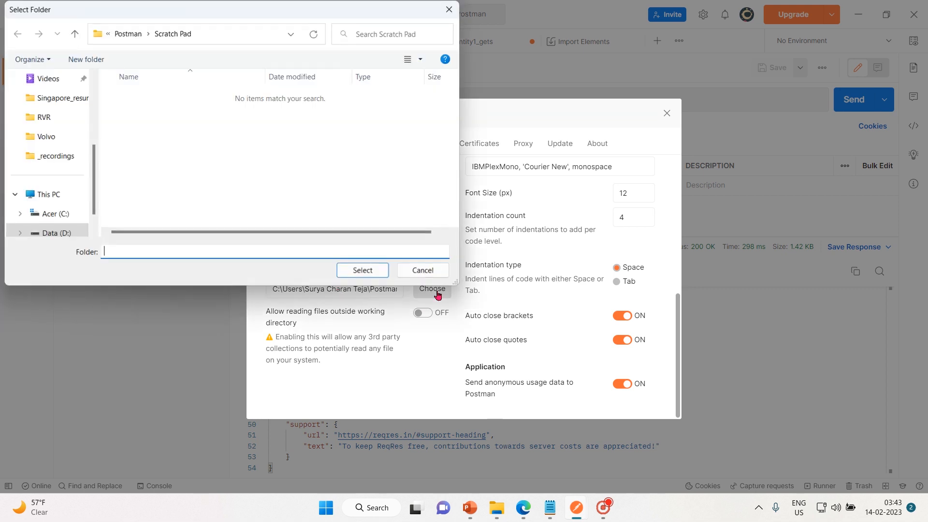
click(128, 35)
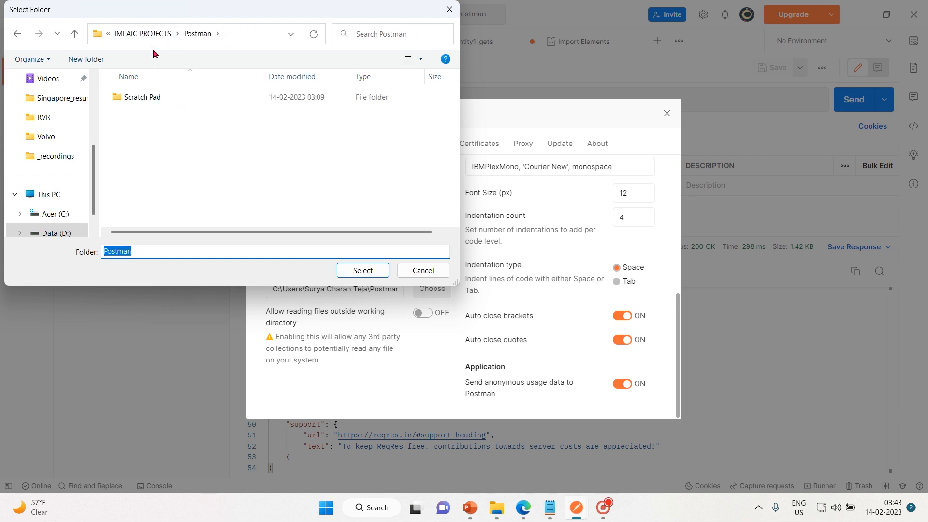
double_click(153, 102)
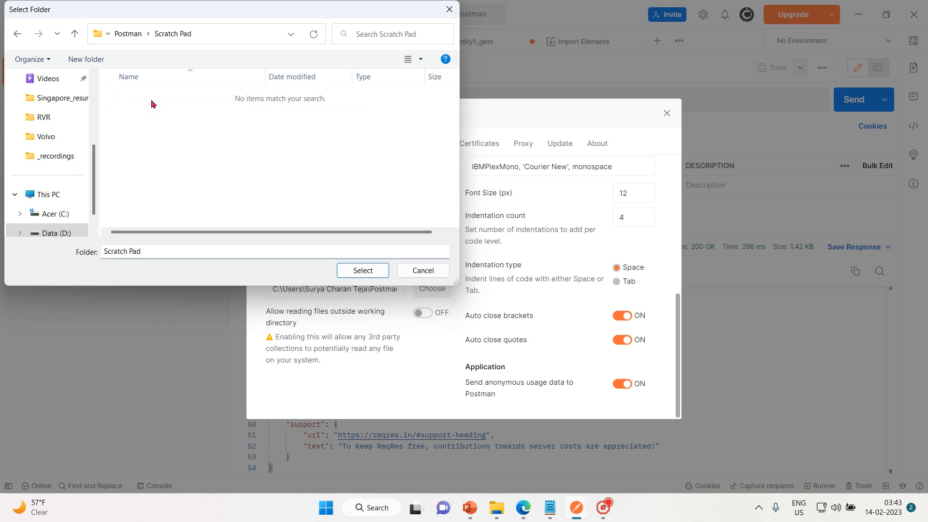
click(135, 35)
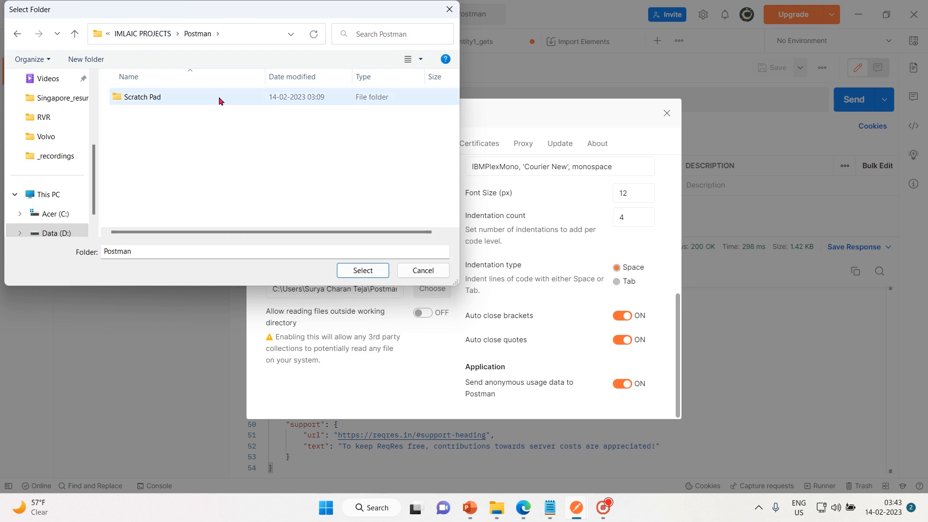
Create a folder named workdir inside the Postman folder and select it as the working directory.
click(87, 60)
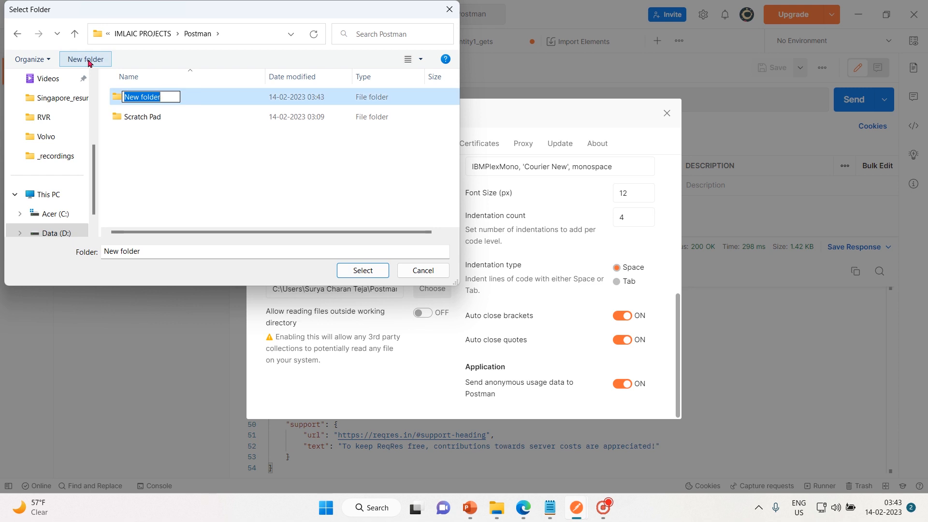
text(work)
key(BackSpace)
key(BackSpace)
key(BackSpace)
key(BackSpace)
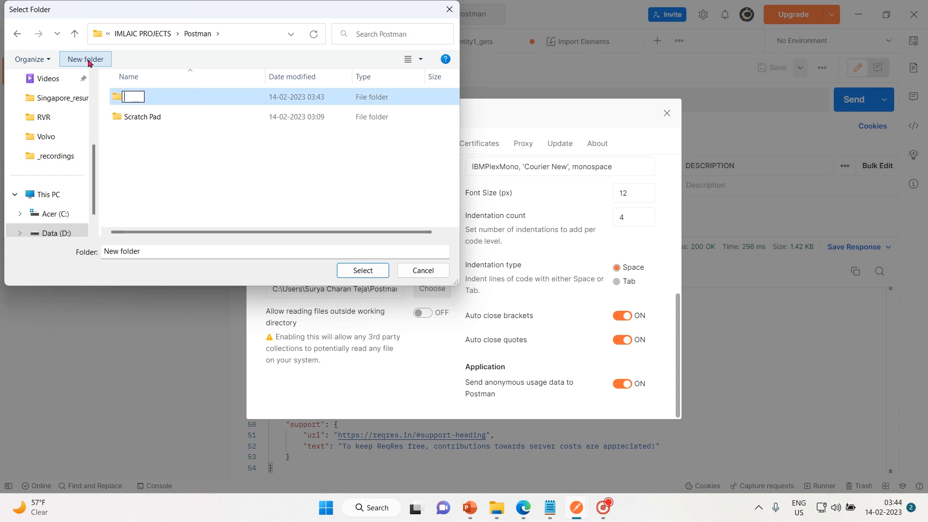
text(first)
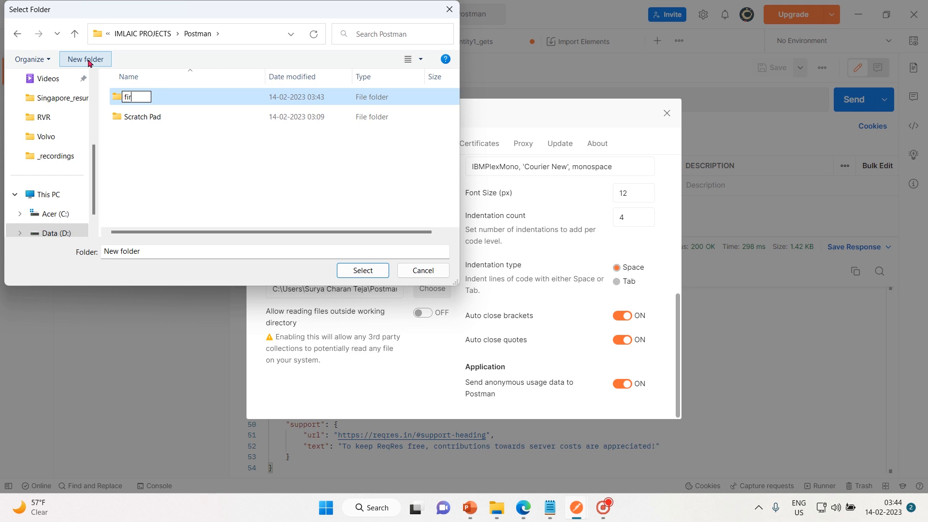
key(BackSpace)
key(BackSpace)
key(BackSpace)
key(BackSpace)
key(BackSpace)
text(workdir)
key(Return)
key(Return)
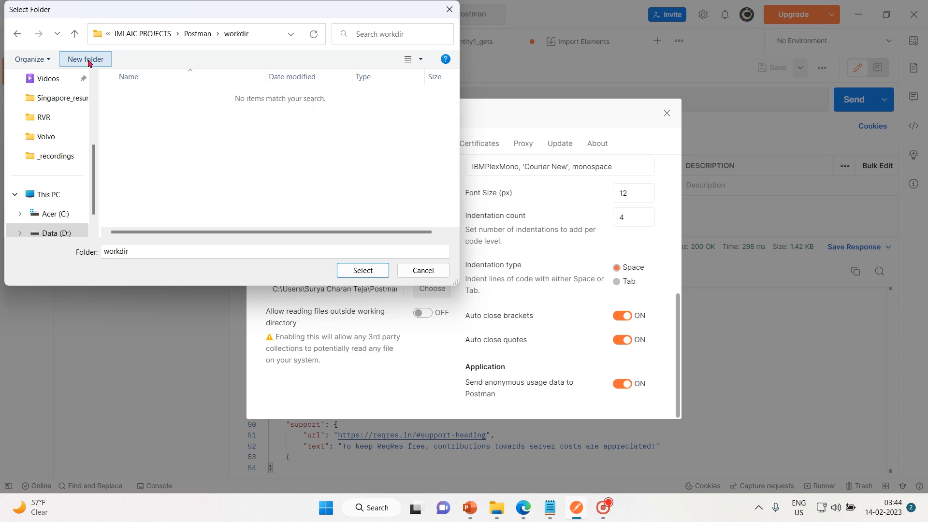
click(363, 270)
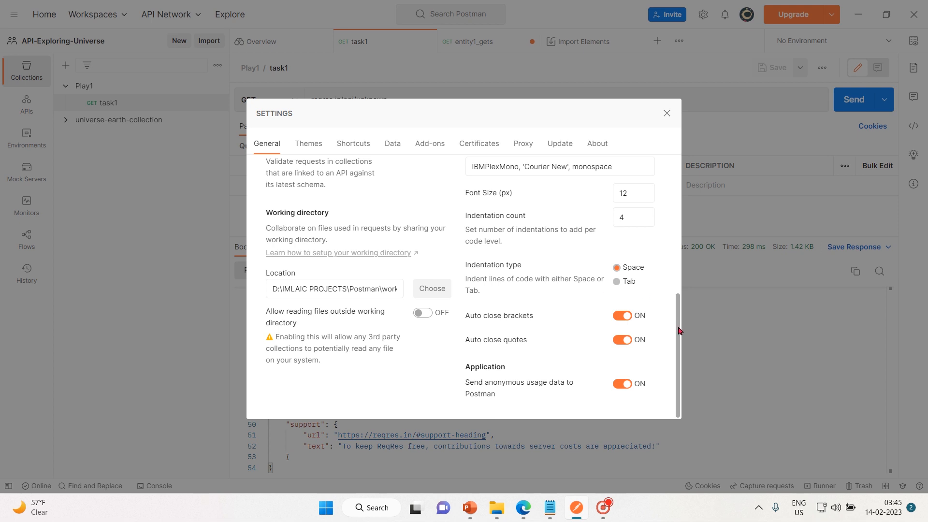
Change the request timeout value to 4o0.
drag(678, 328, 649, 170)
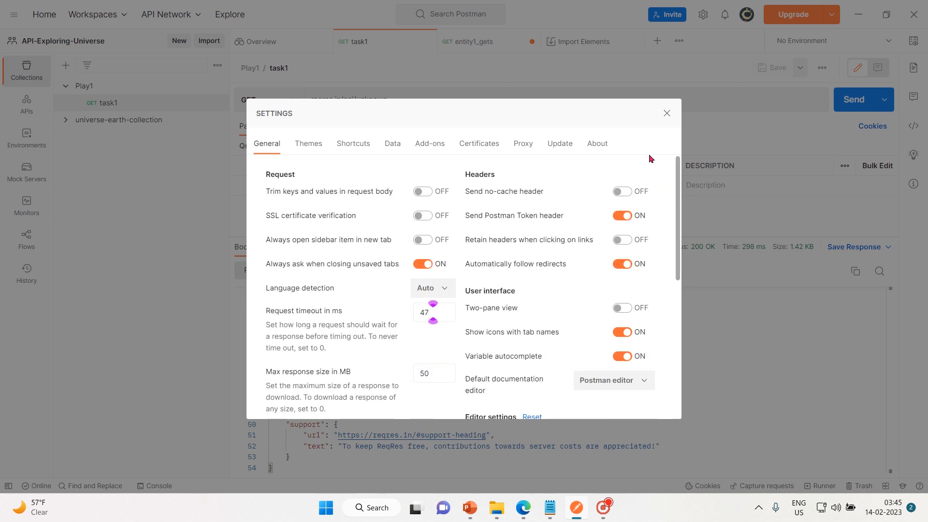
text(o)
drag(446, 313, 395, 313)
key(BackSpace)
text(5)
key(BackSpace)
text(o)
key(BackSpace)
text(7)
key(BackSpace)
text(5)
key(BackSpace)
text(0)
text(70)
key(BackSpace)
key(BackSpace)
text(7)
text(o)
key(BackSpace)
key(BackSpace)
text(70)
key(BackSpace)
key(BackSpace)
key(BackSpace)
text(oo)
key(BackSpace)
text(o0)
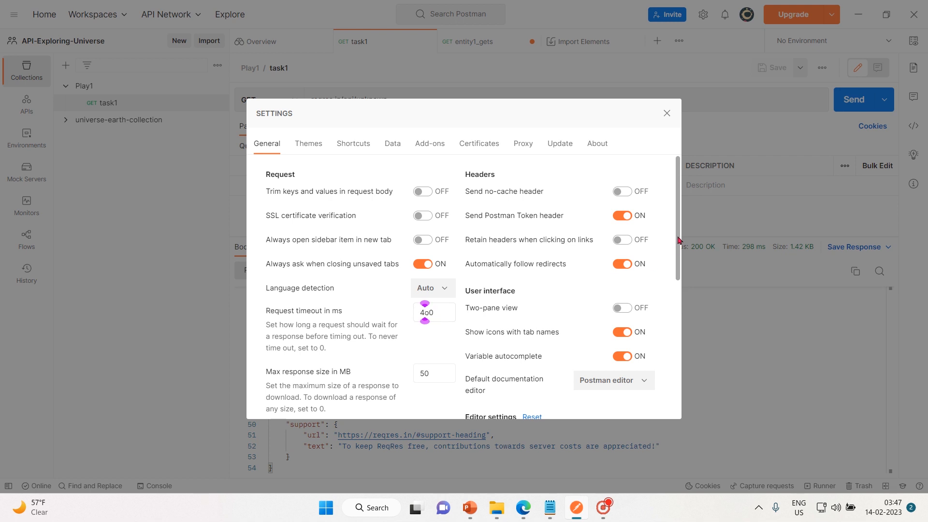
Shorten the request timeout value to 4o.
drag(678, 238, 668, 285)
key(BackSpace)
key(BackSpace)
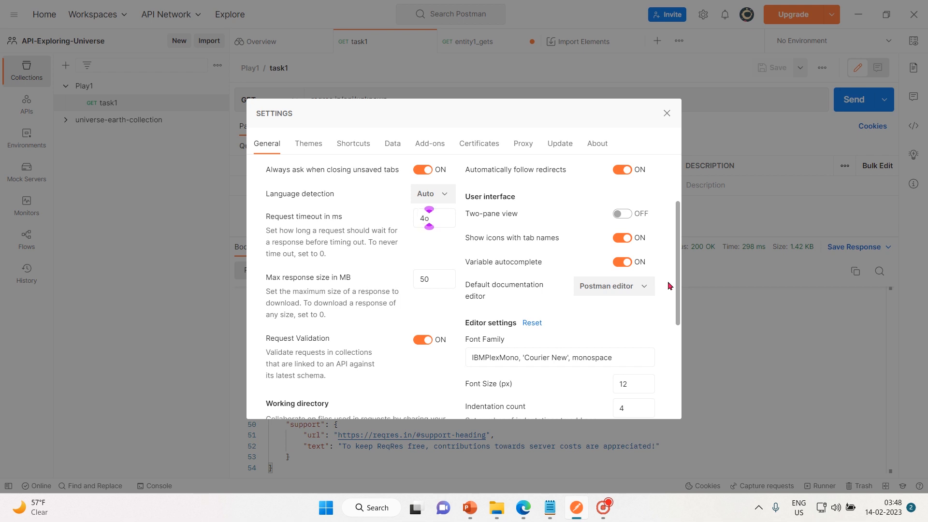
text(707)
key(BackSpace)
text(0070)
key(BackSpace)
key(BackSpace)
key(BackSpace)
key(BackSpace)
key(BackSpace)
key(BackSpace)
text(o)
Switch to the API-Exploring-Universe workspace of Postman's web version in Edge and open its settings.
mouse_move(522, 512)
click(557, 460)
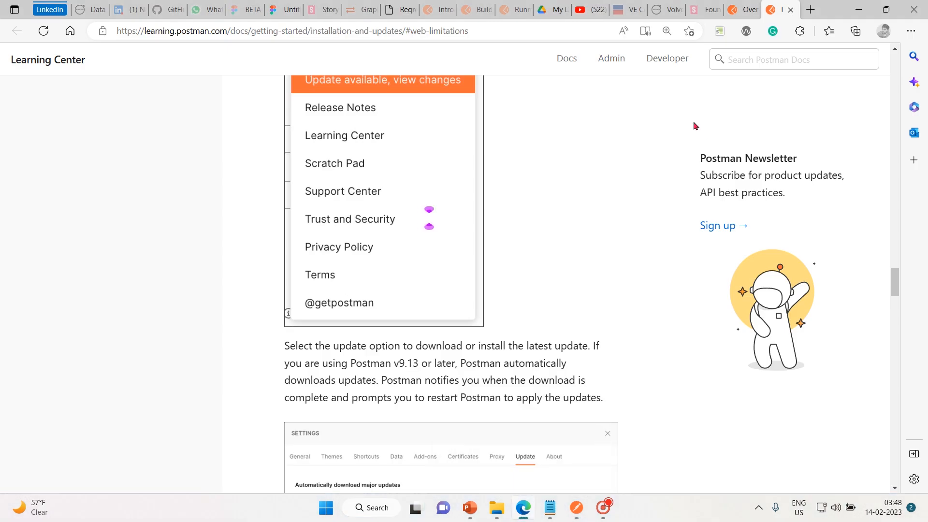
click(743, 18)
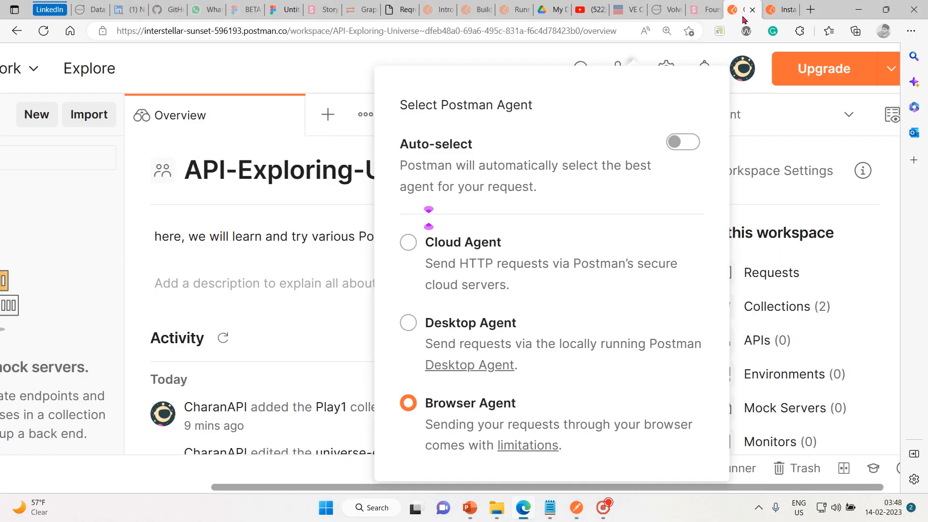
click(338, 66)
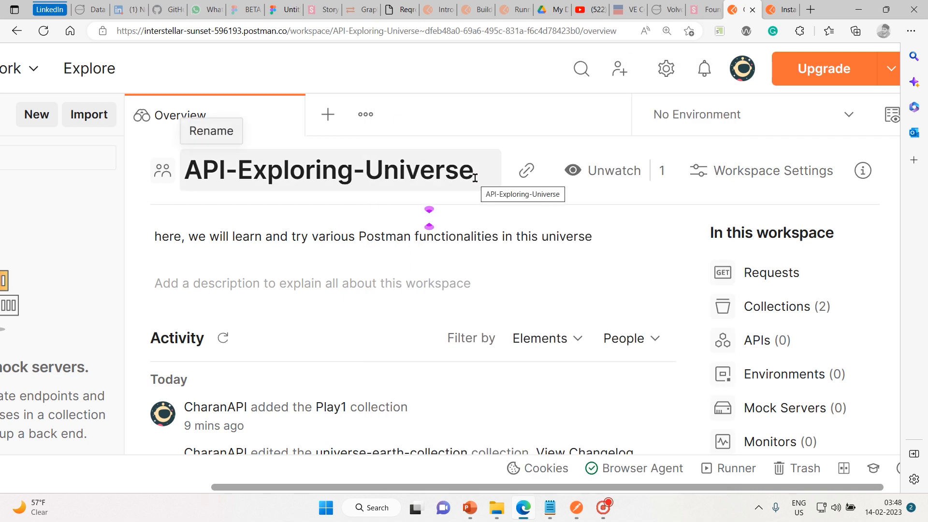
key(ctrl+comma)
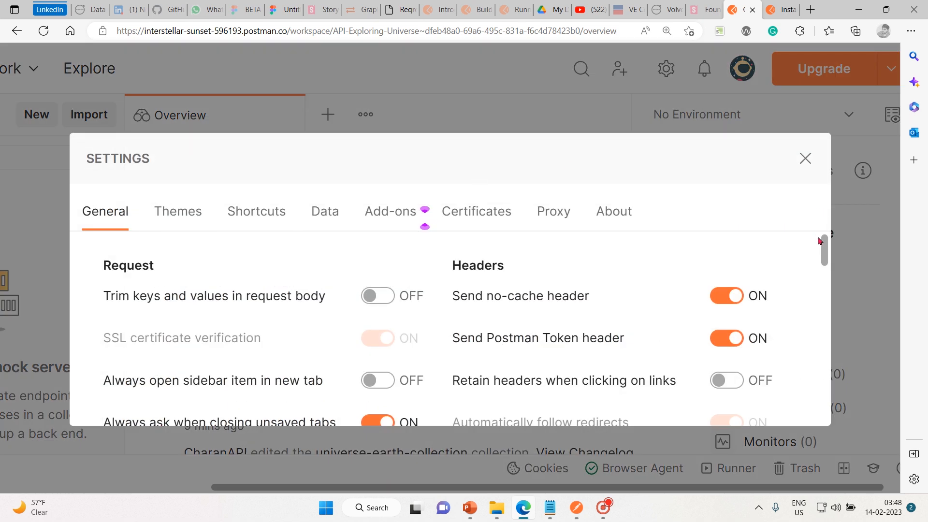
Switch back to the Postman desktop app and set the editor font size to 18 px.
drag(824, 246, 808, 286)
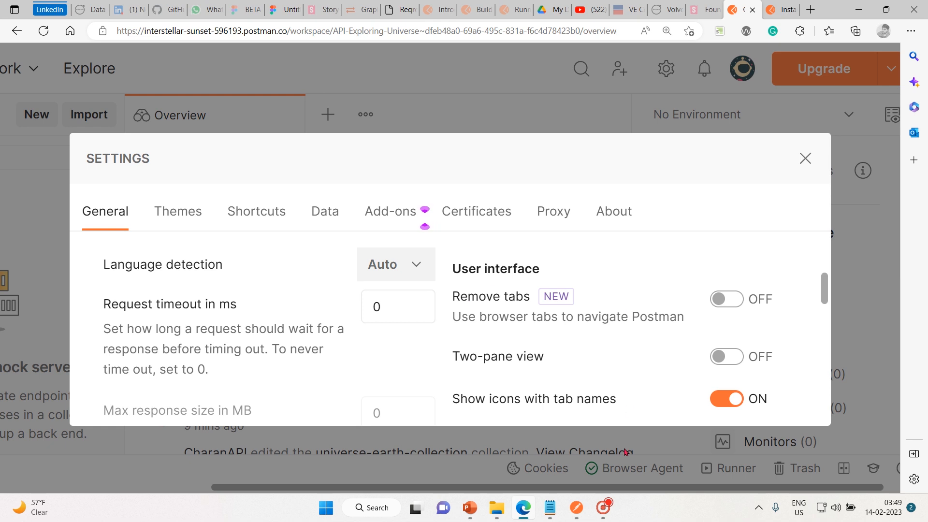
click(577, 507)
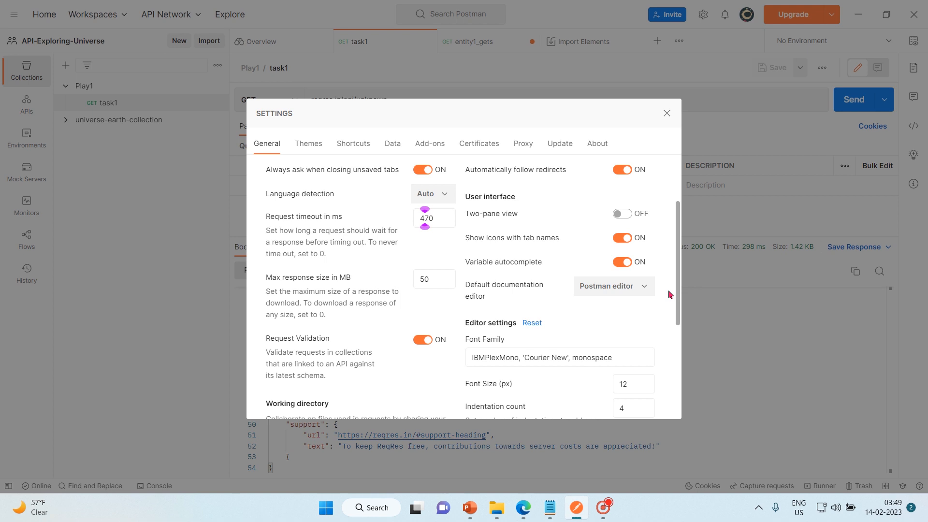
drag(682, 272, 688, 323)
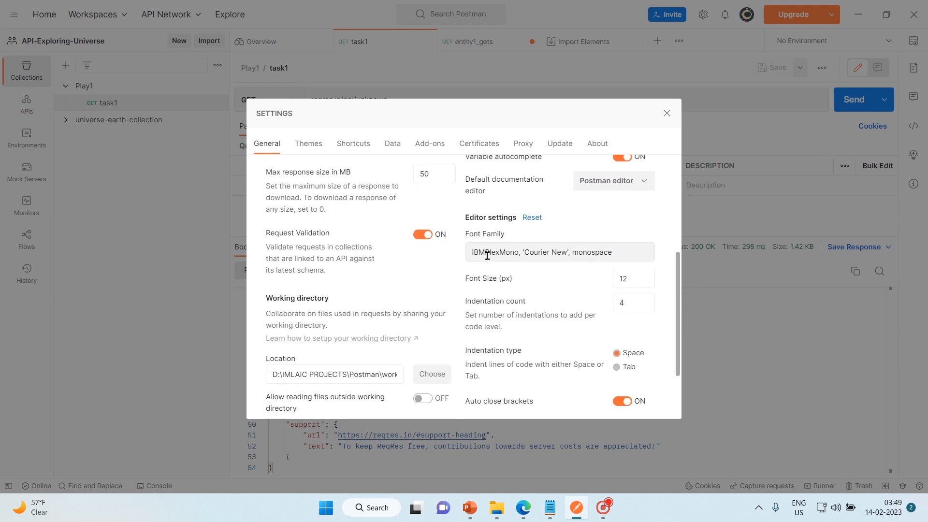
click(643, 277)
click(643, 277)
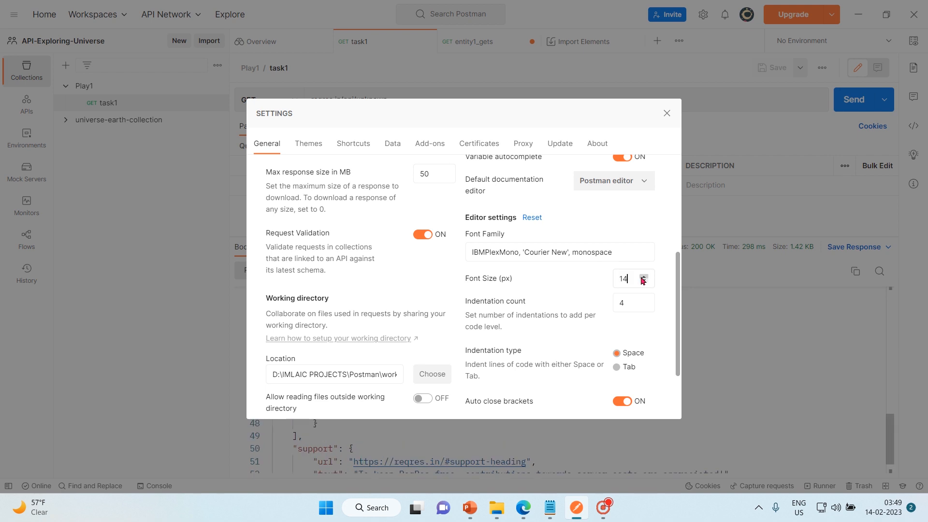
click(643, 278)
click(643, 277)
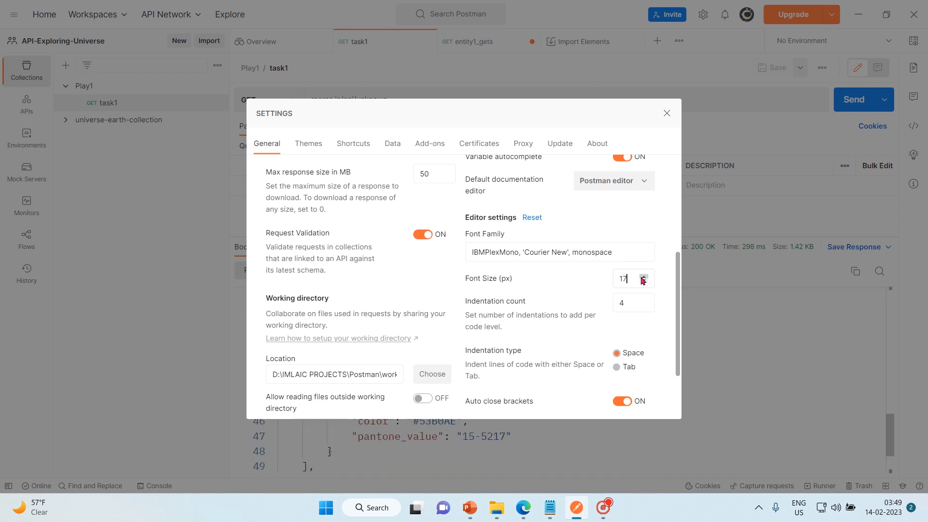
click(643, 277)
click(643, 277)
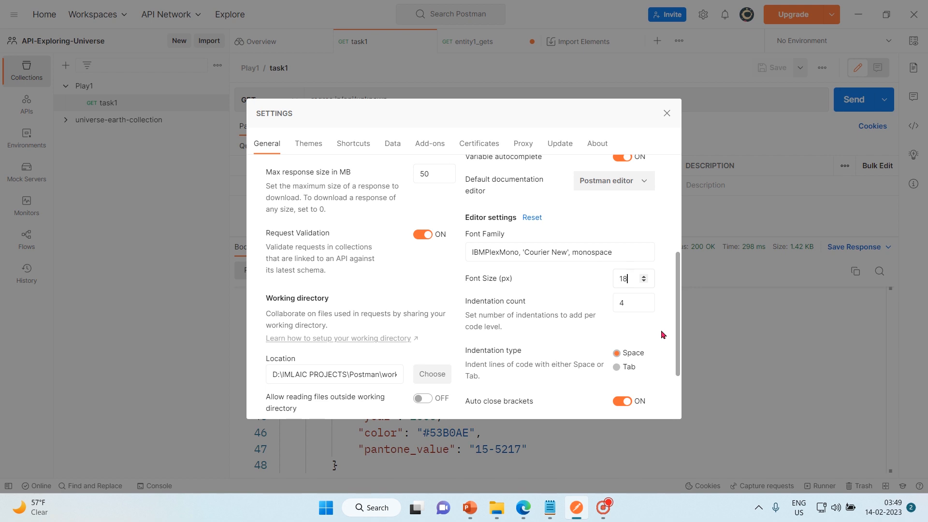
Review the remaining editor and application options in the general settings and the available themes.
click(679, 337)
drag(679, 341, 676, 367)
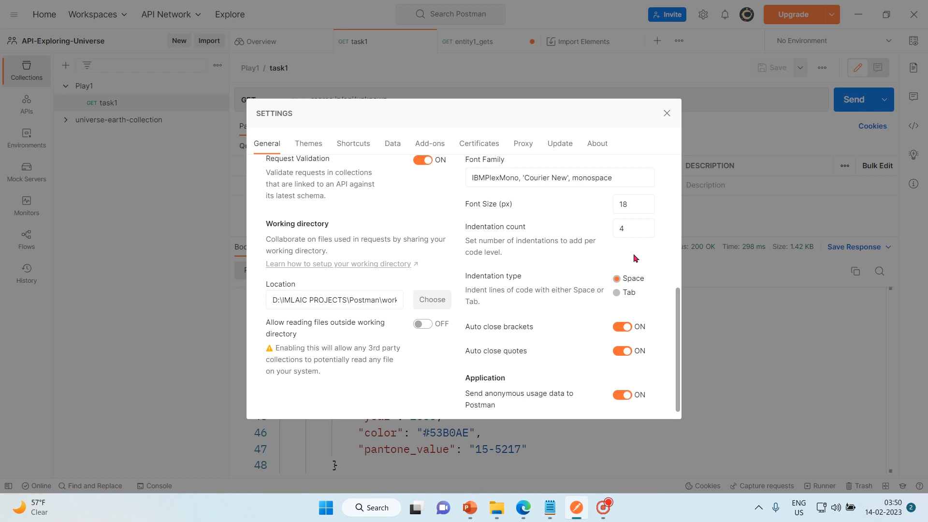
drag(679, 316, 680, 342)
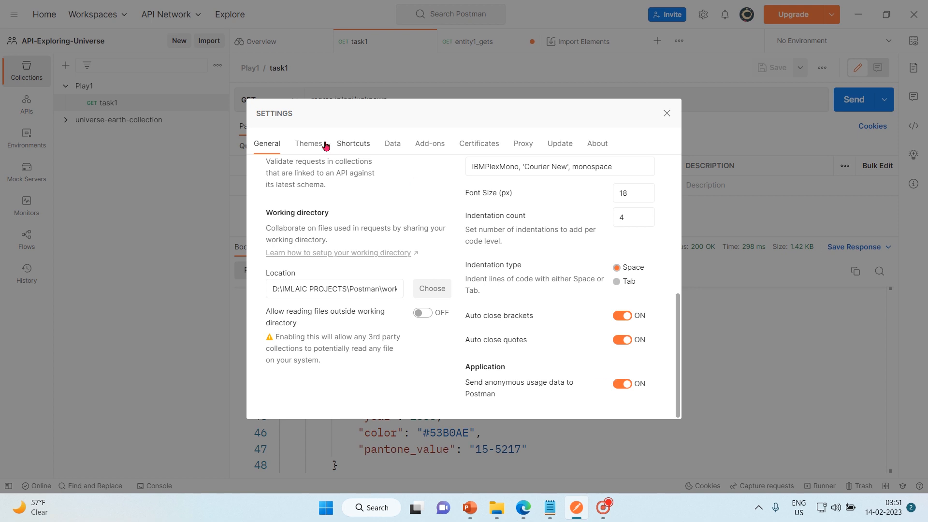
click(309, 149)
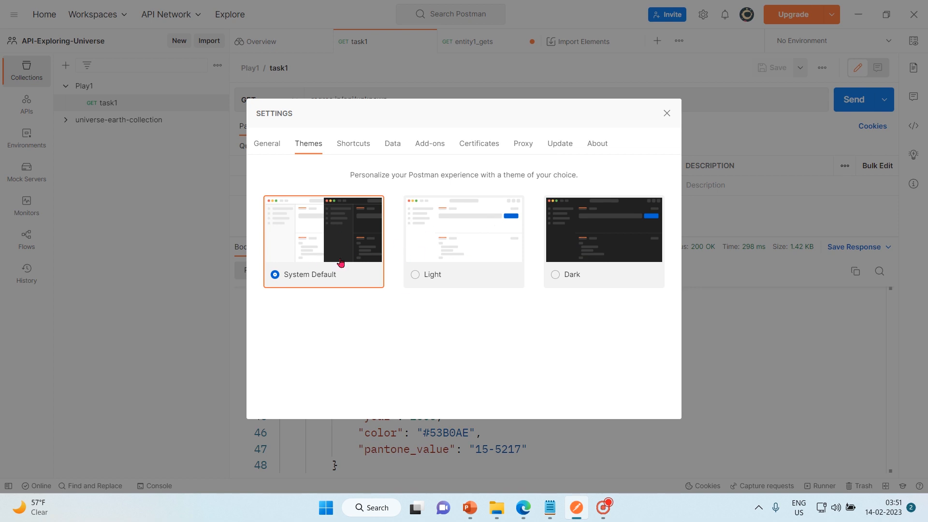
Look through the list of keyboard shortcuts for tabs, requests and the sidebar, and close the settings.
click(358, 144)
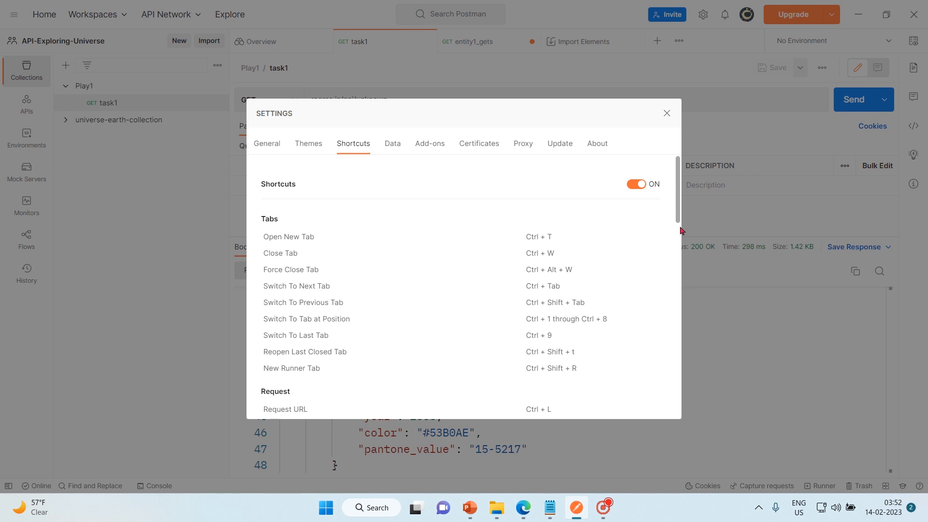
drag(676, 187, 683, 239)
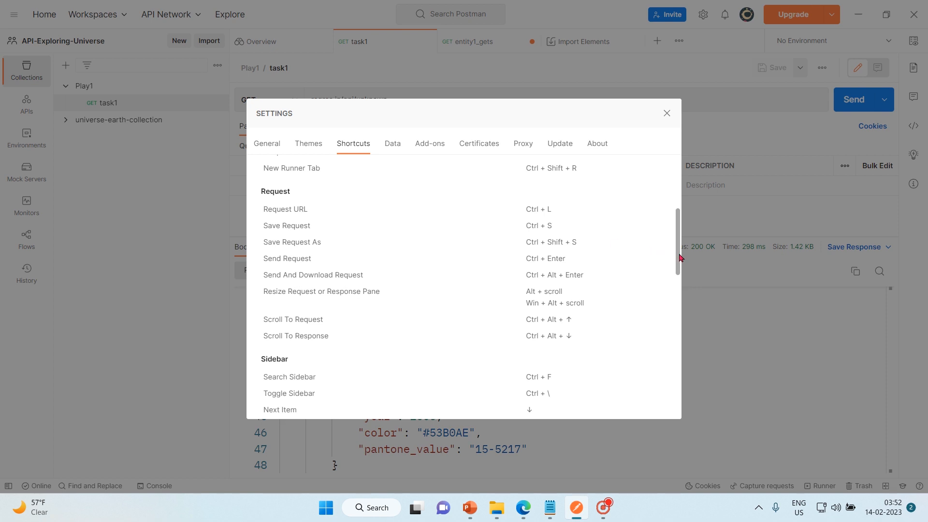
drag(678, 257, 685, 274)
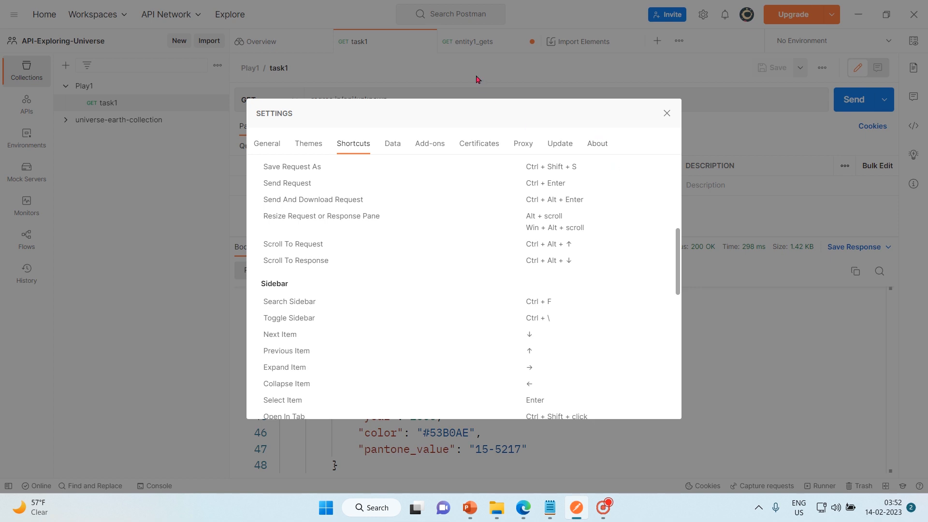
click(667, 113)
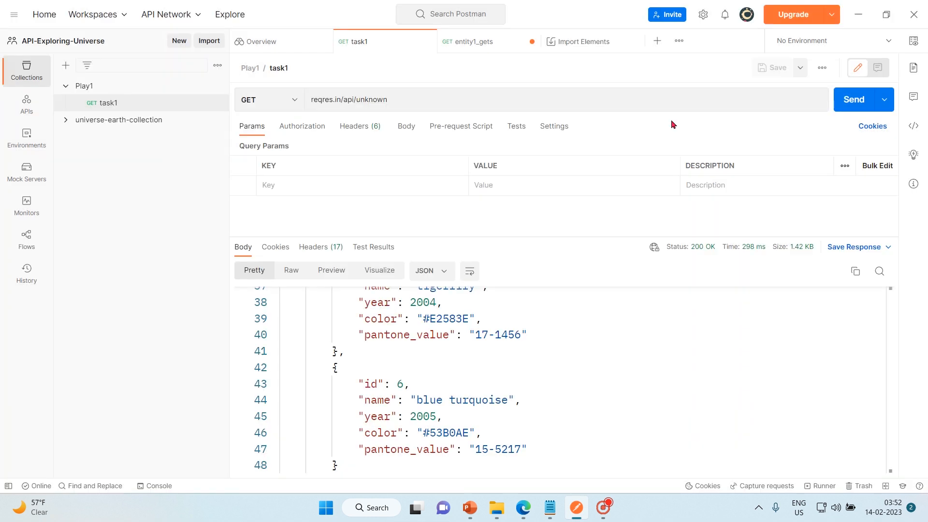
Change the URL of the task1 GET request to reqres.in/api/users.
click(479, 100)
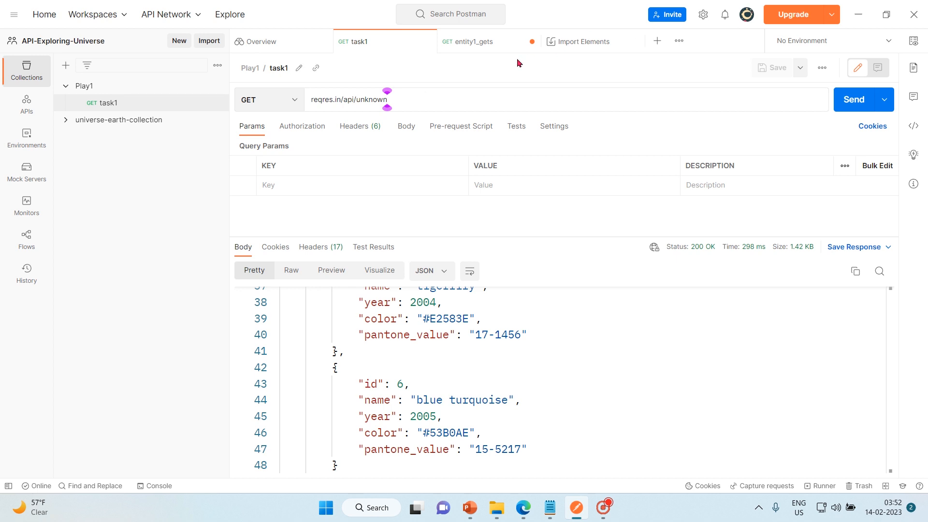
key(BackSpace)
key(BackSpace)
key(BackSpace)
key(BackSpace)
key(BackSpace)
key(BackSpace)
key(BackSpace)
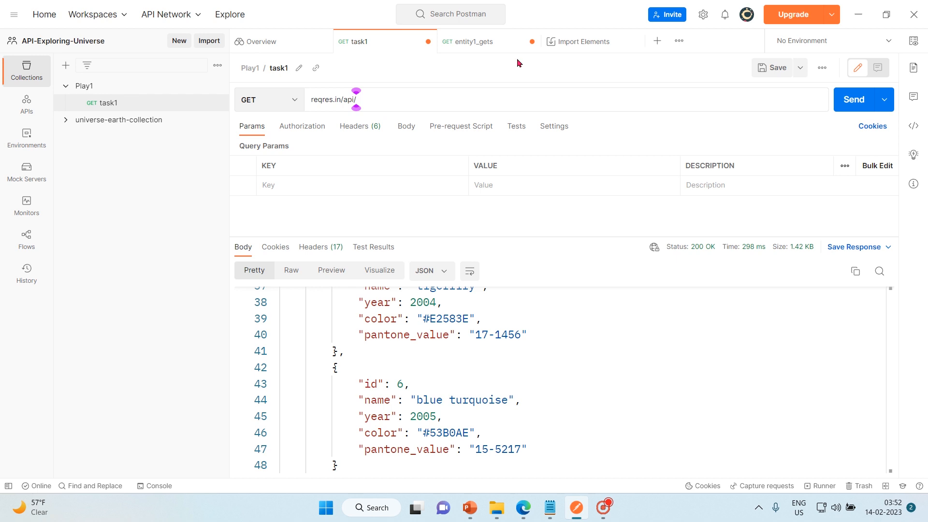
text(users)
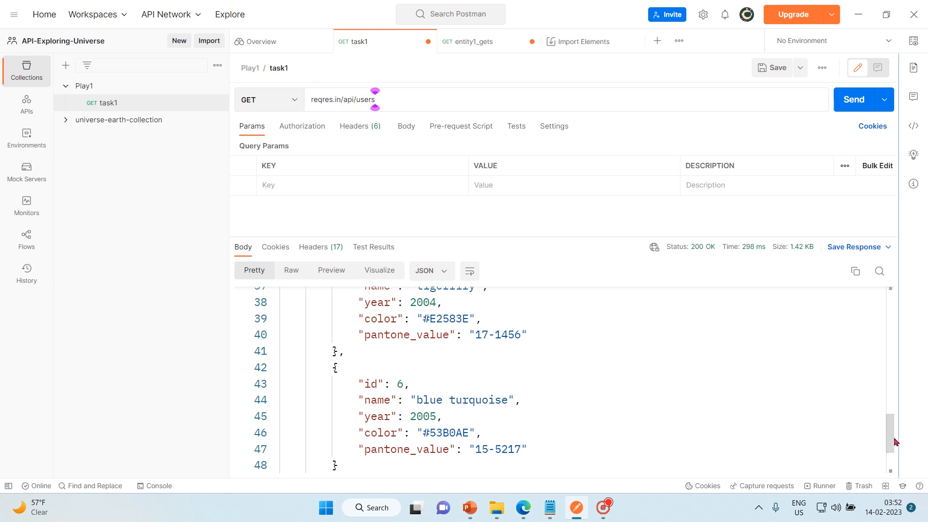
drag(894, 447, 874, 288)
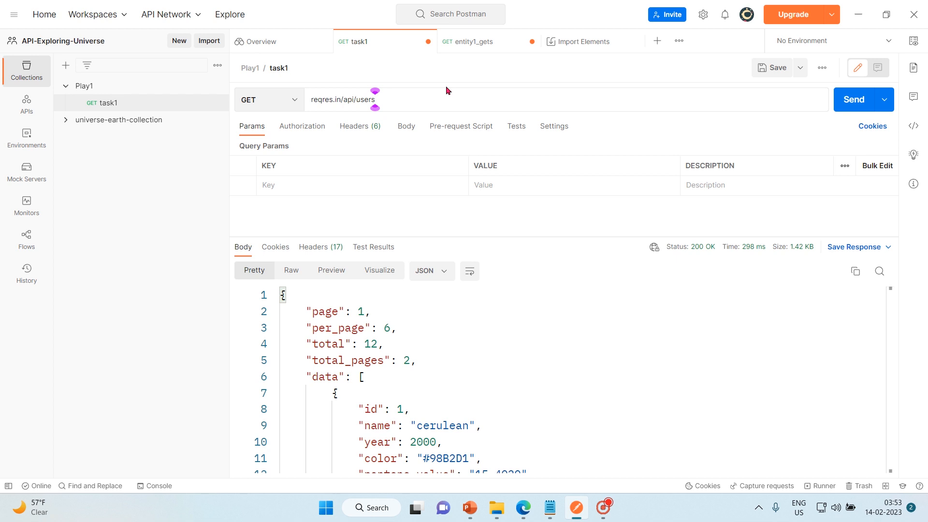
Append the query parameter page=2 to the task1 request URL and send the request.
text(?)
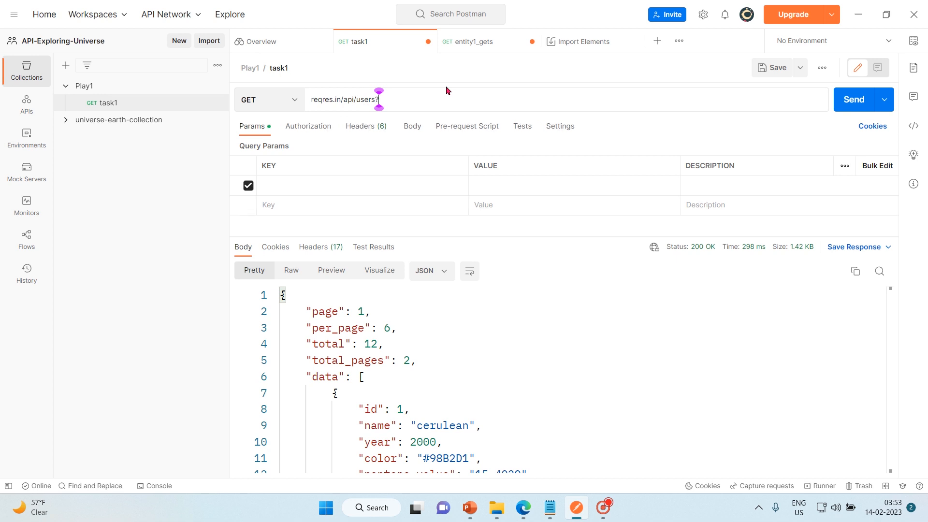
text(page=2)
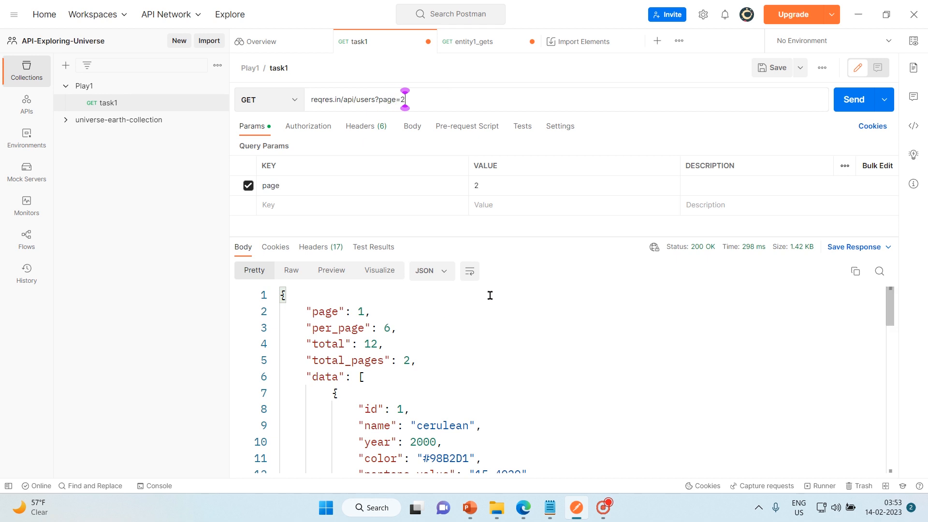
key(ctrl+Return)
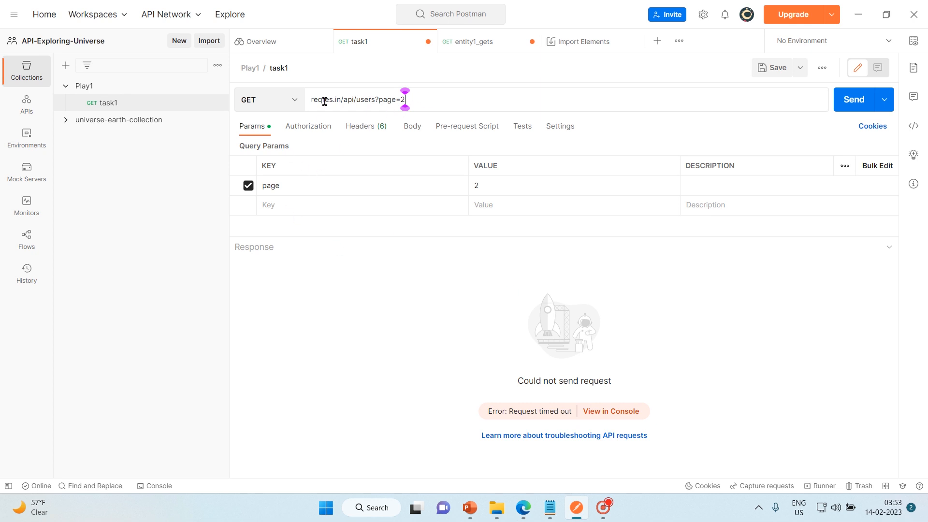
Highlight the base address reqres.in/api/users and the page=2 query parameter within the request URL.
drag(312, 100, 376, 101)
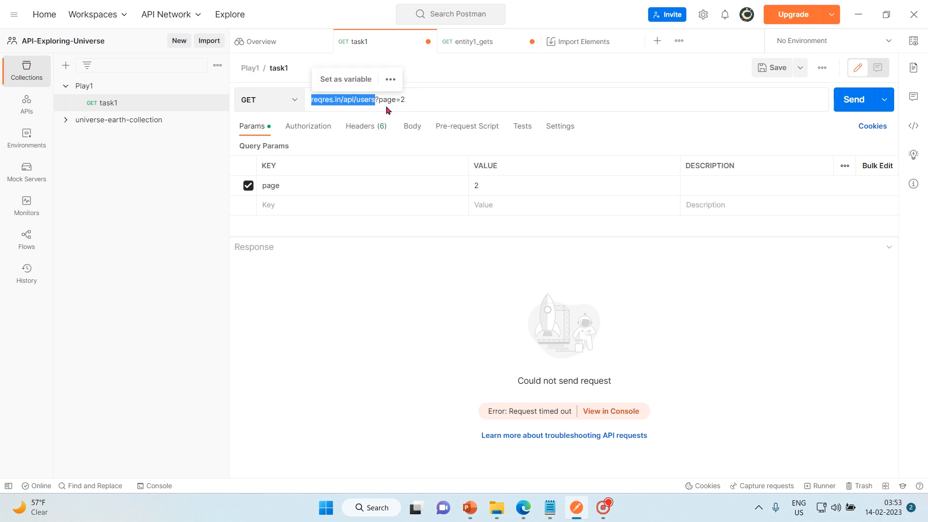
key(Right)
key(Right)
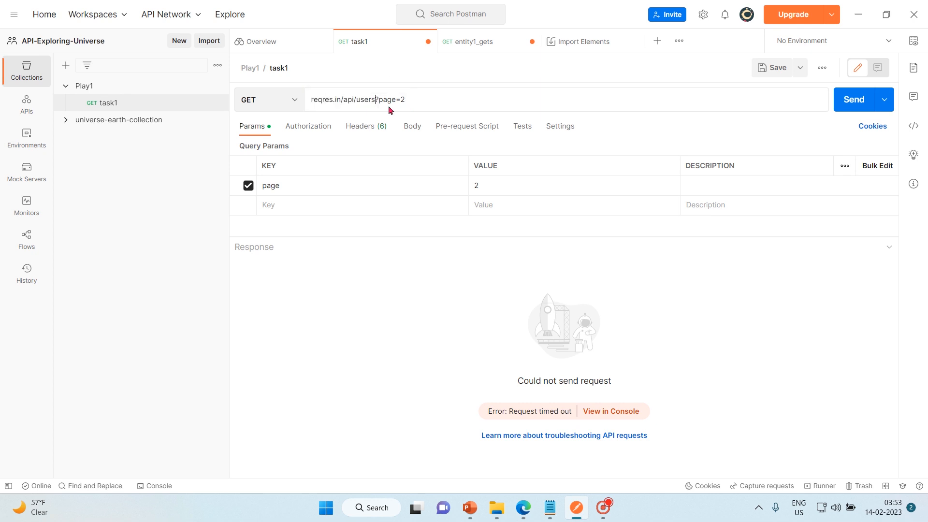
key(shift+Right)
key(shift+End)
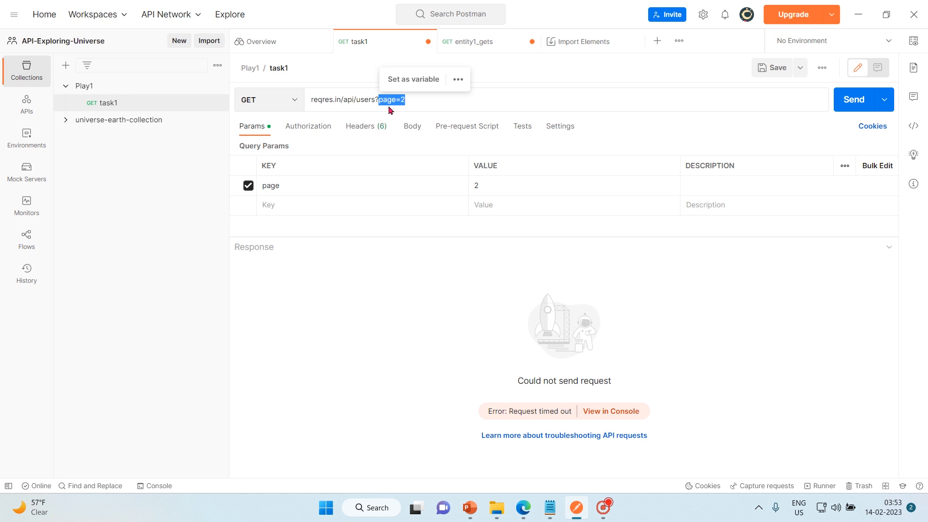
click(427, 103)
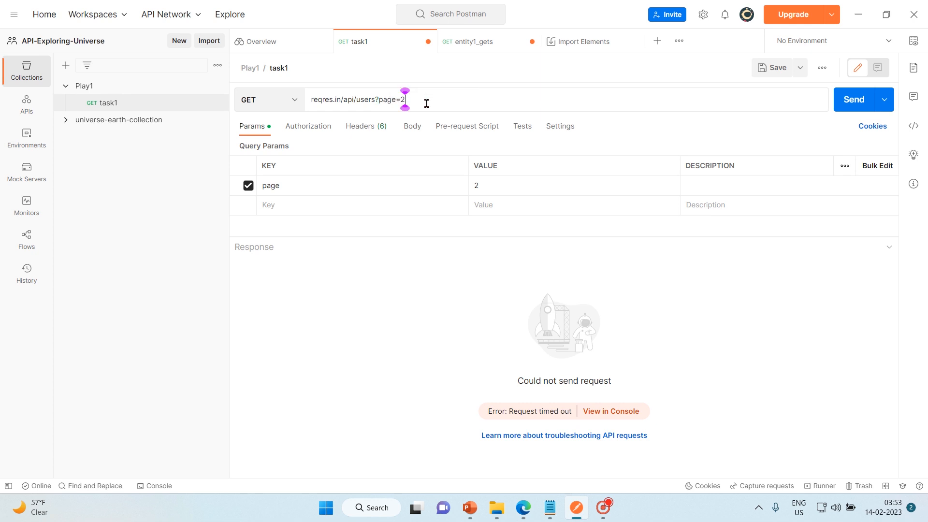
key(shift+Left)
key(shift+Left)
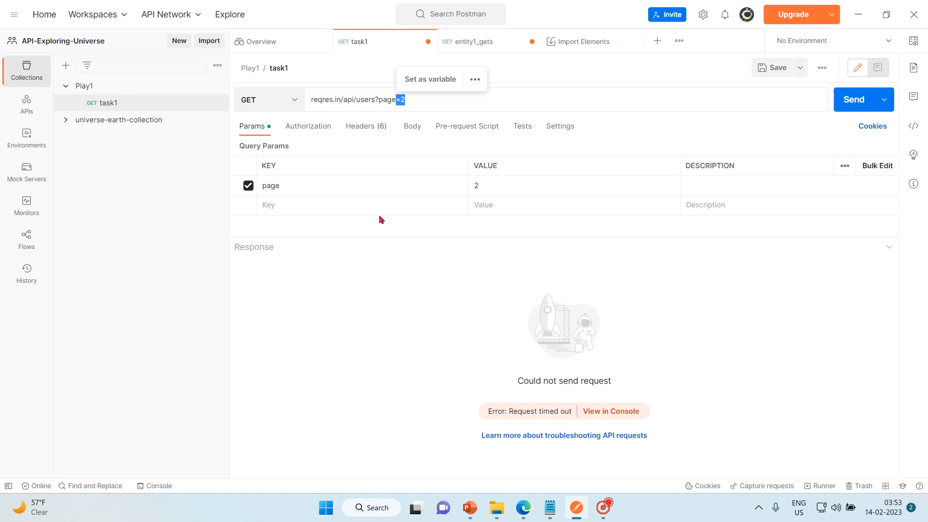
Replace the query parameter in the URL with the path segment /2 and send the request.
click(420, 103)
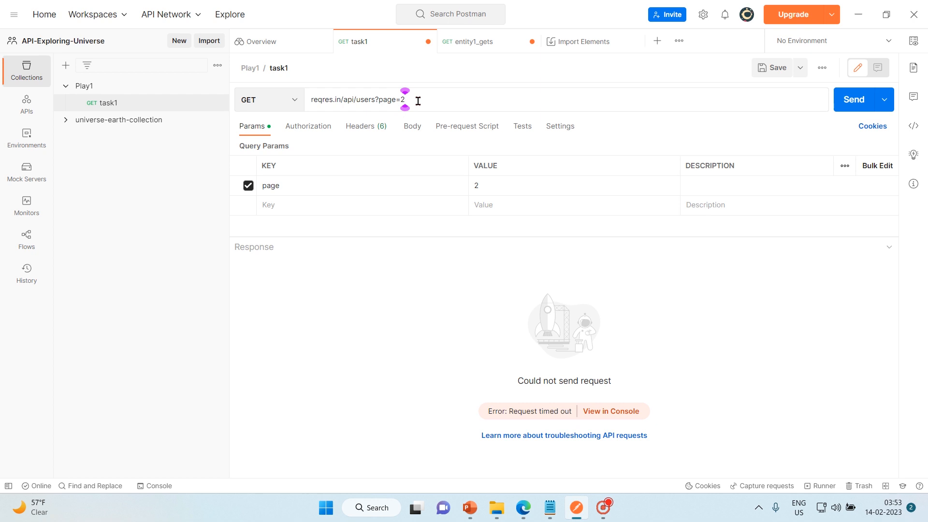
key(BackSpace)
key(BackSpace)
key(BackSpace)
key(BackSpace)
key(BackSpace)
key(BackSpace)
key(BackSpace)
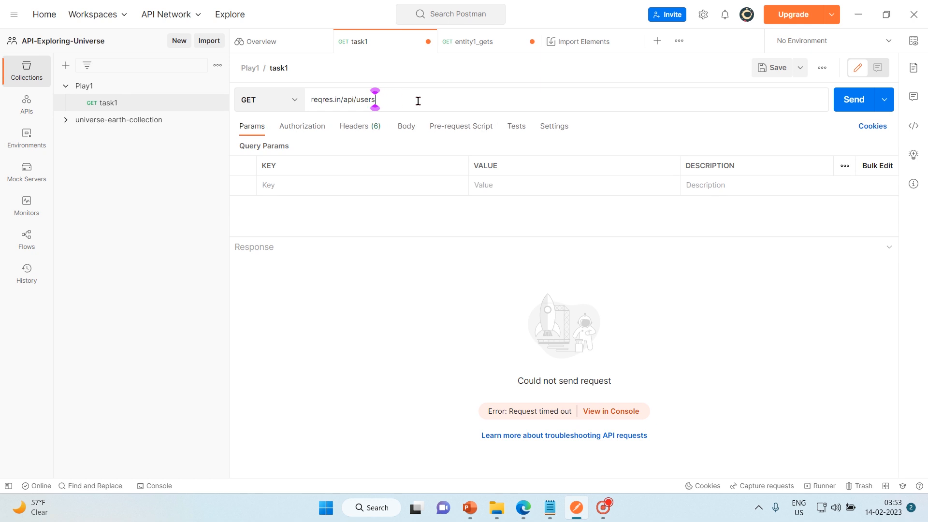
text(/2)
key(Return)
Set the request timeout to 0 ms in the general settings and close the settings.
key(ctrl+comma)
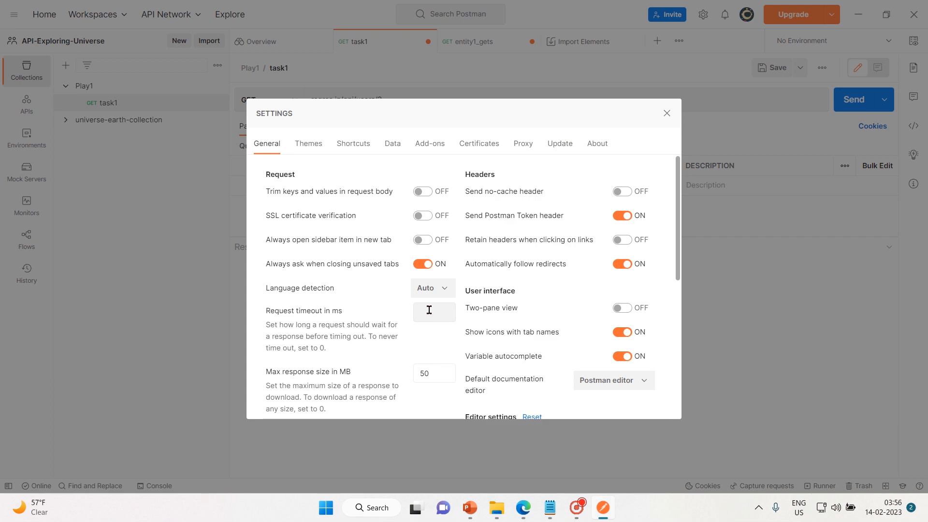
click(430, 310)
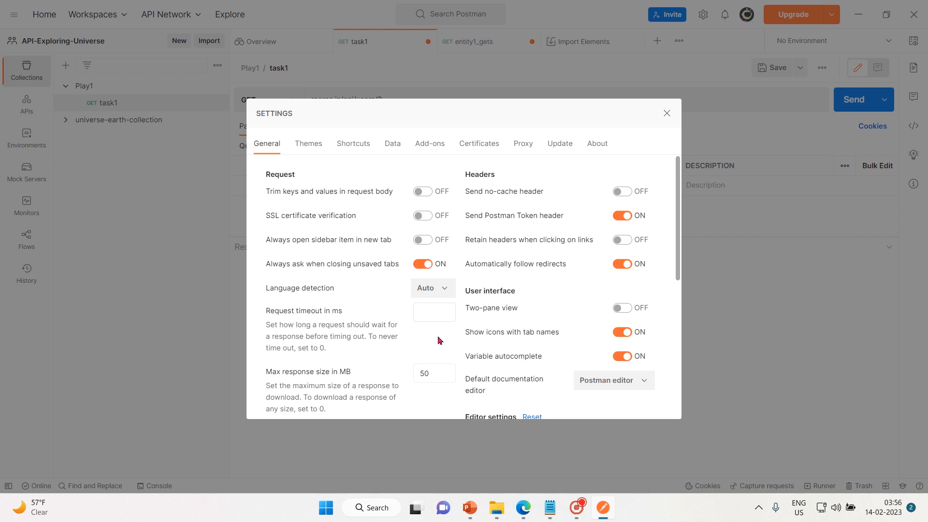
text(0)
click(680, 196)
drag(679, 195, 584, 374)
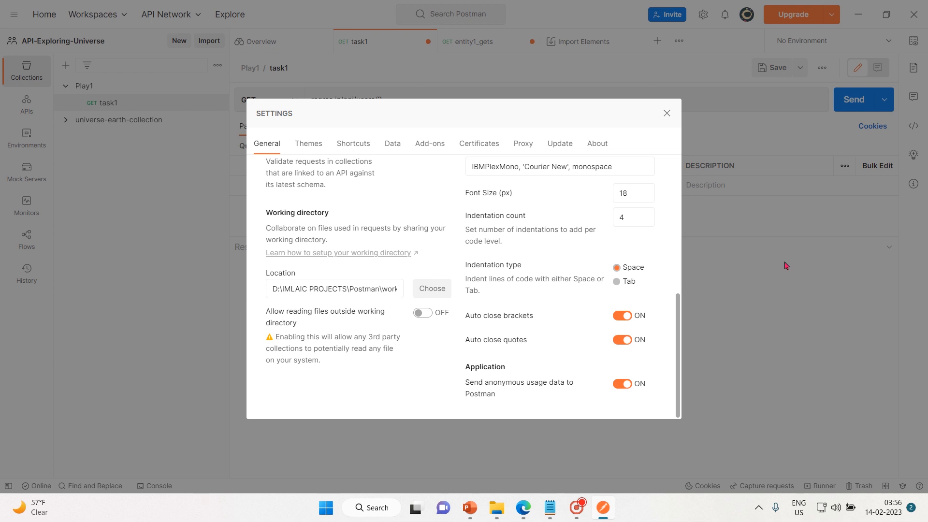
click(667, 113)
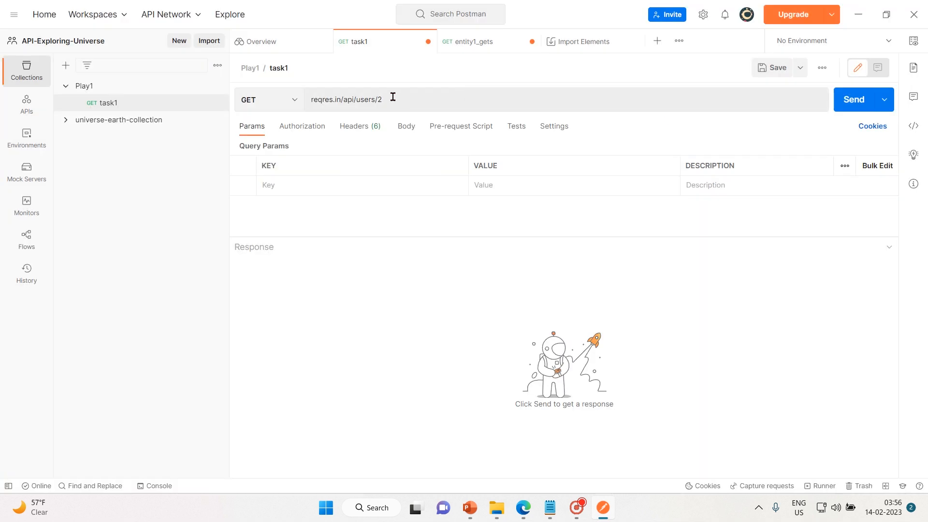
Send the GET request to reqres.in/api/users/2 and highlight the data object's fields in the response body.
click(413, 98)
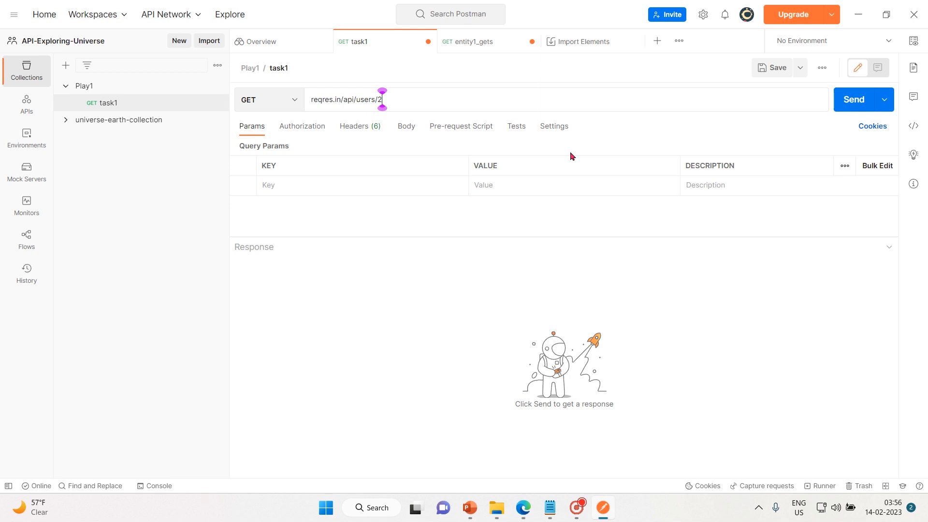
key(Return)
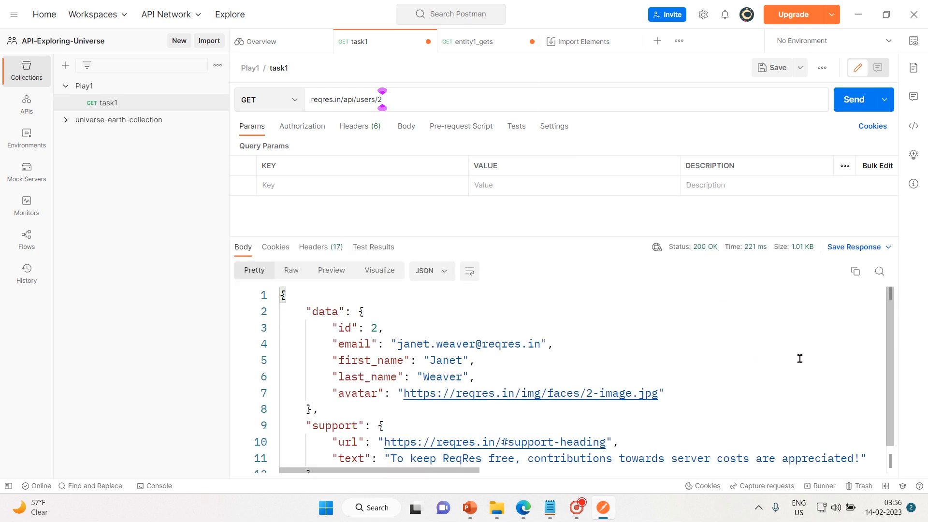
drag(891, 316, 866, 290)
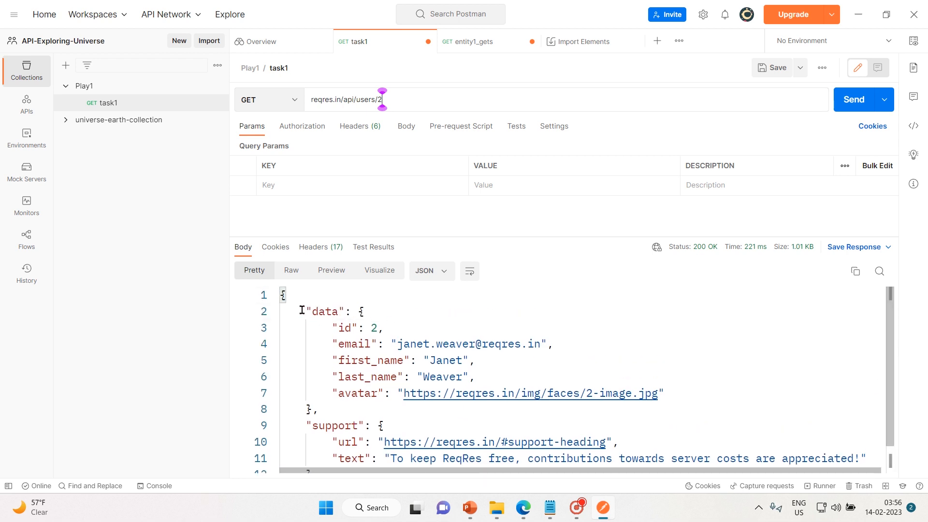
drag(300, 312, 682, 396)
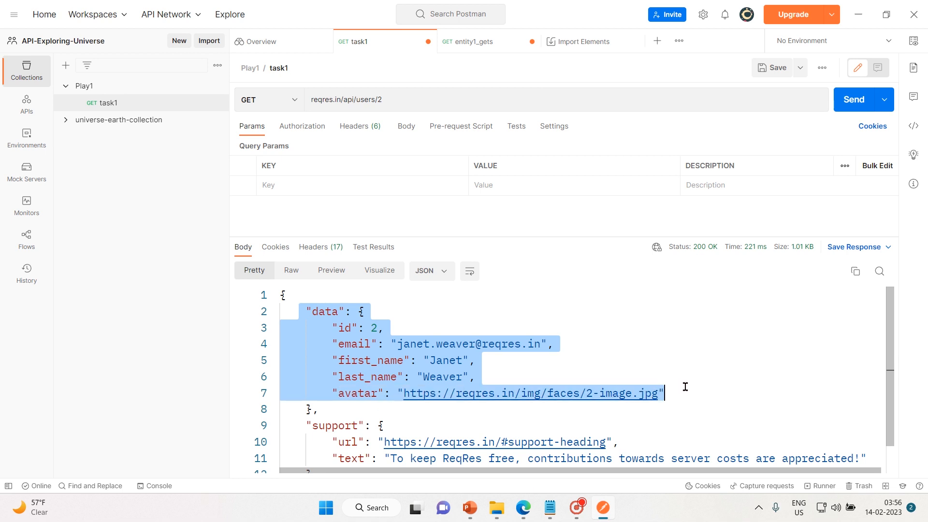
Review the Tabs, Request, Sidebar and Interface keyboard shortcuts in the settings, highlighting Open In Tab and Delete Item, and close the settings.
click(685, 387)
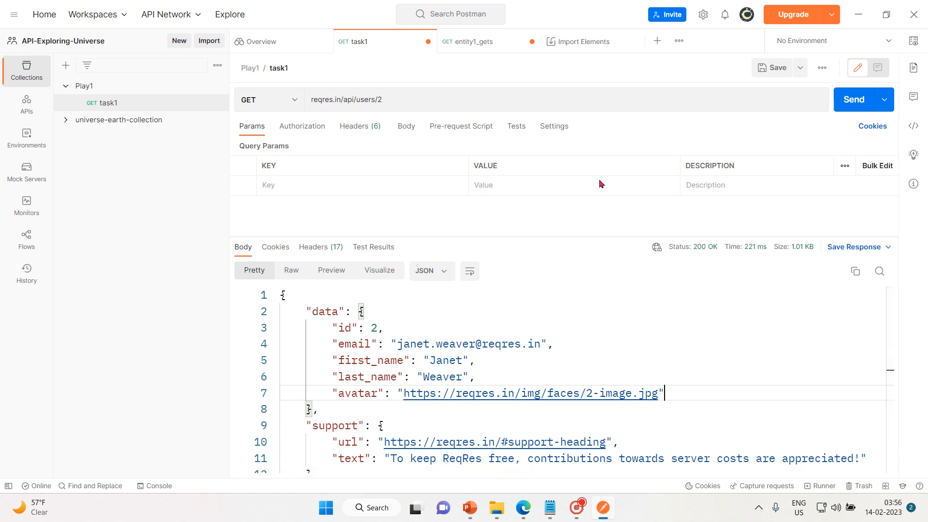
key(ctrl+comma)
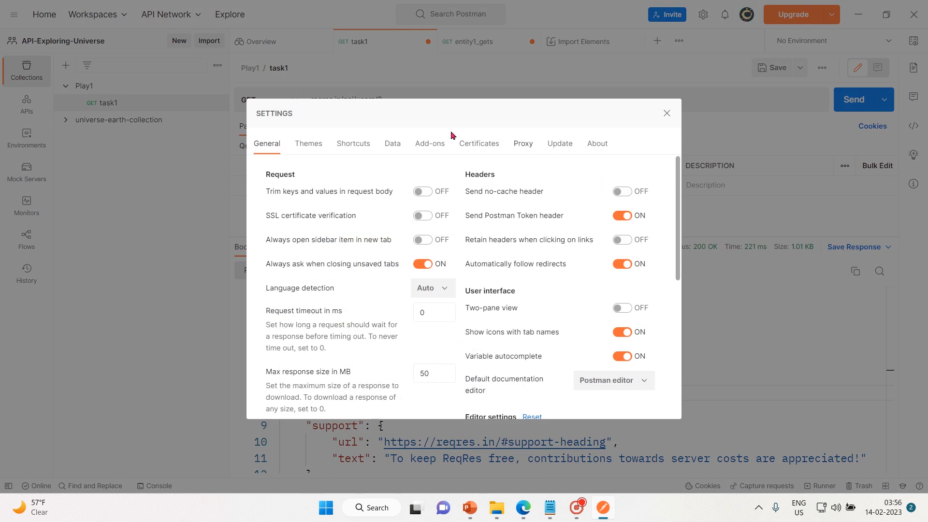
click(355, 146)
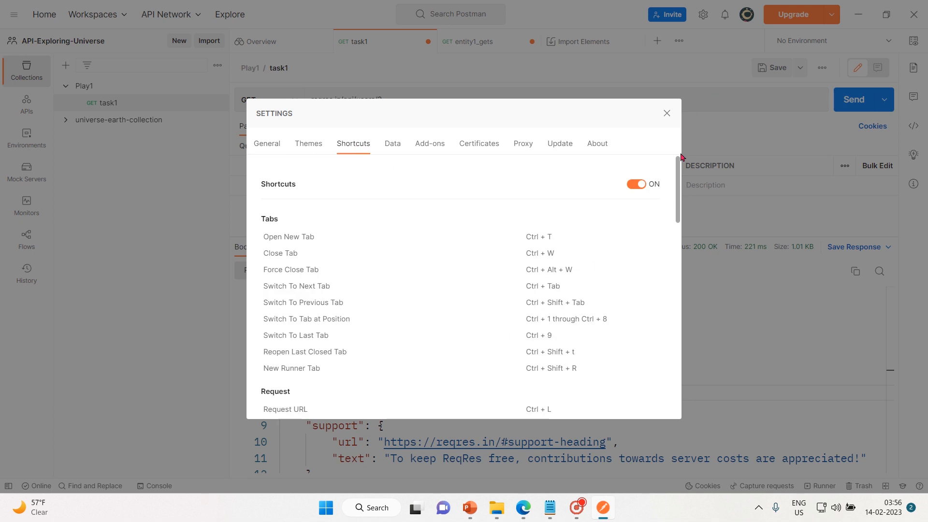
drag(677, 178, 675, 237)
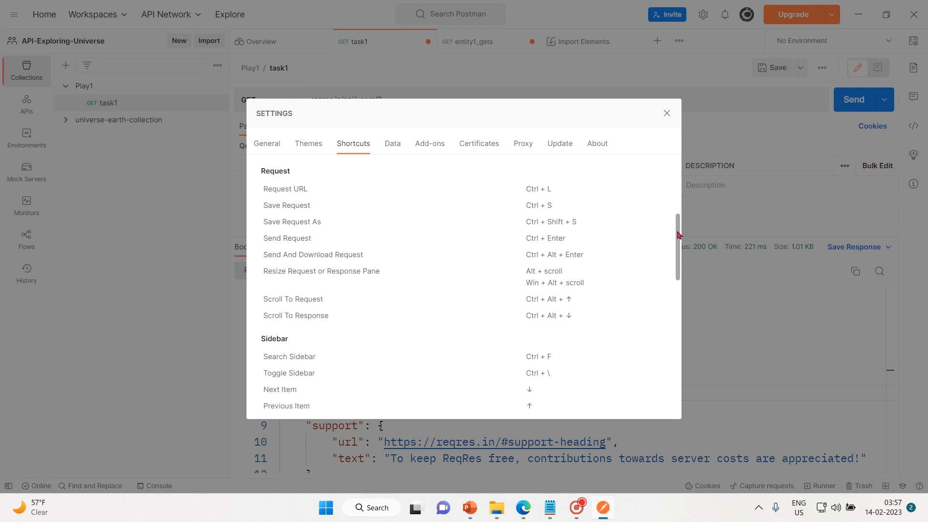
drag(677, 238, 679, 276)
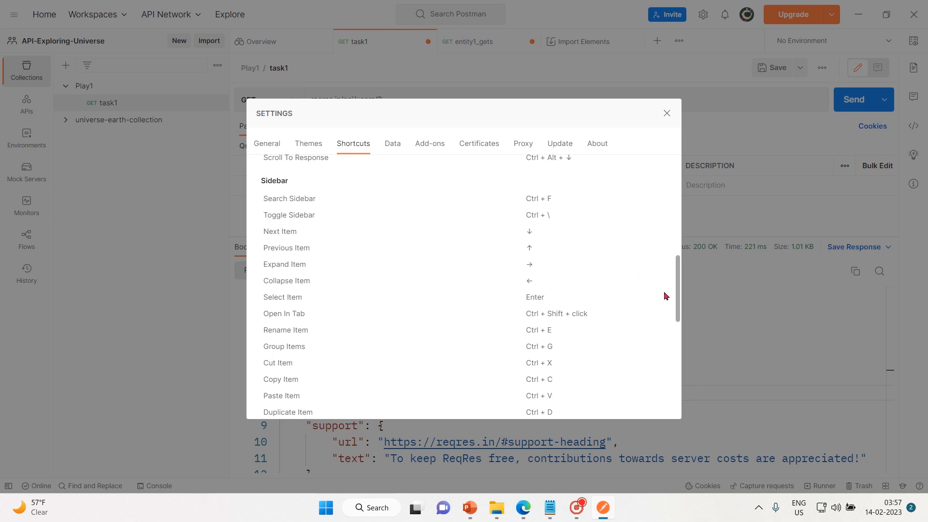
drag(677, 298, 679, 319)
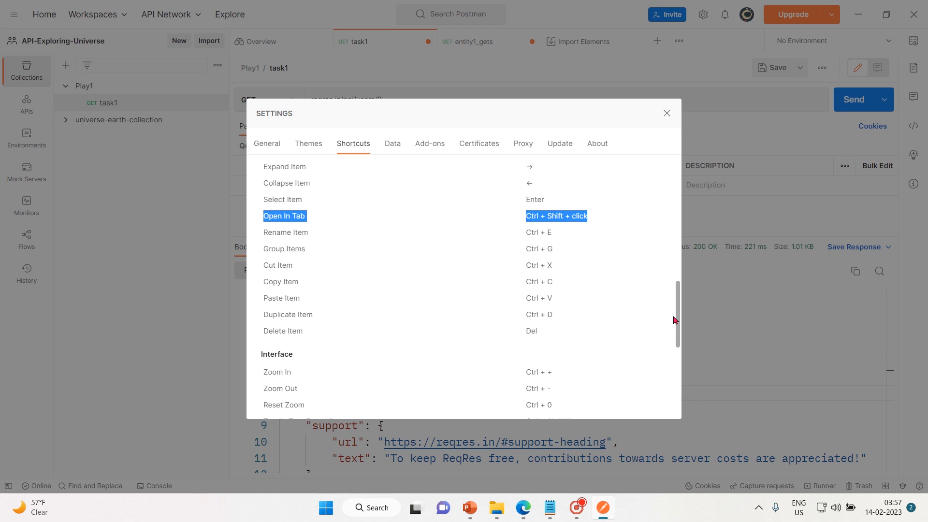
drag(673, 317, 676, 340)
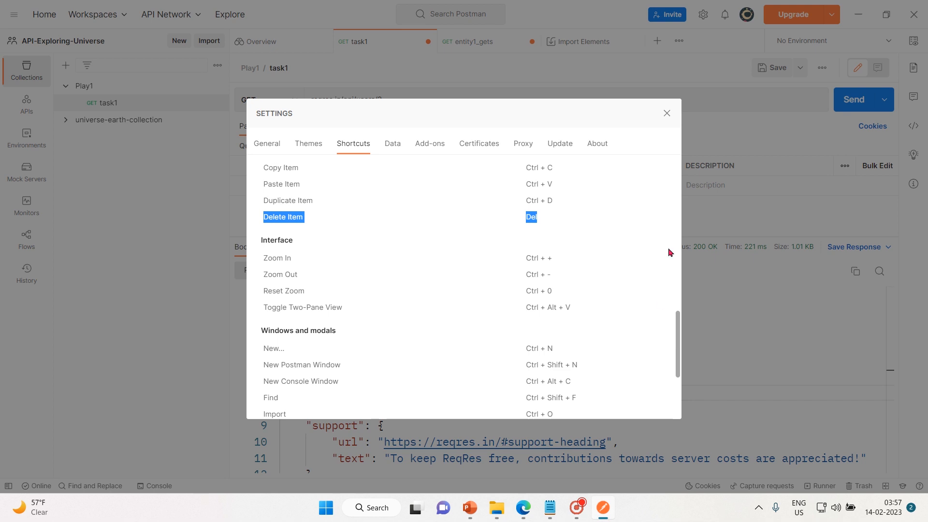
click(667, 113)
Test the interface zoom shortcuts by zooming in and out repeatedly, ending at the original zoom level.
key(ctrl+plus)
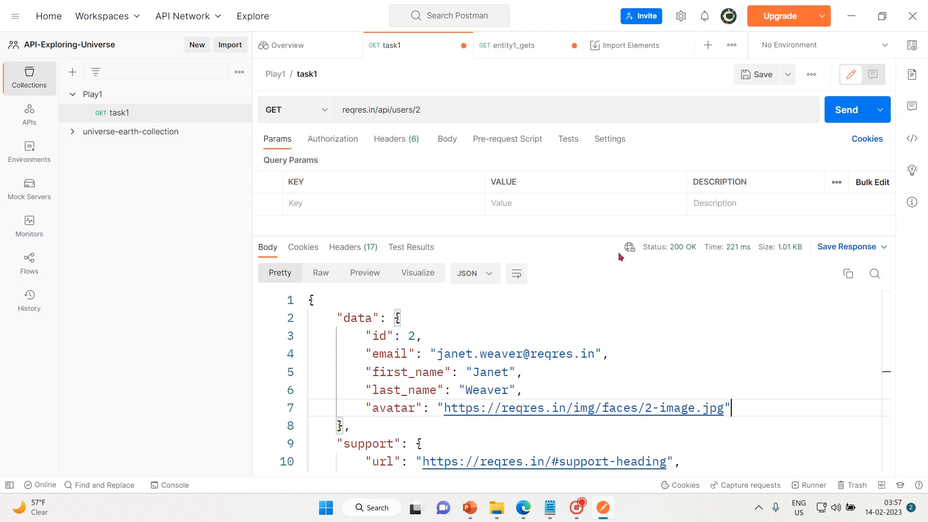
key(ctrl+minus)
key(ctrl+minus)
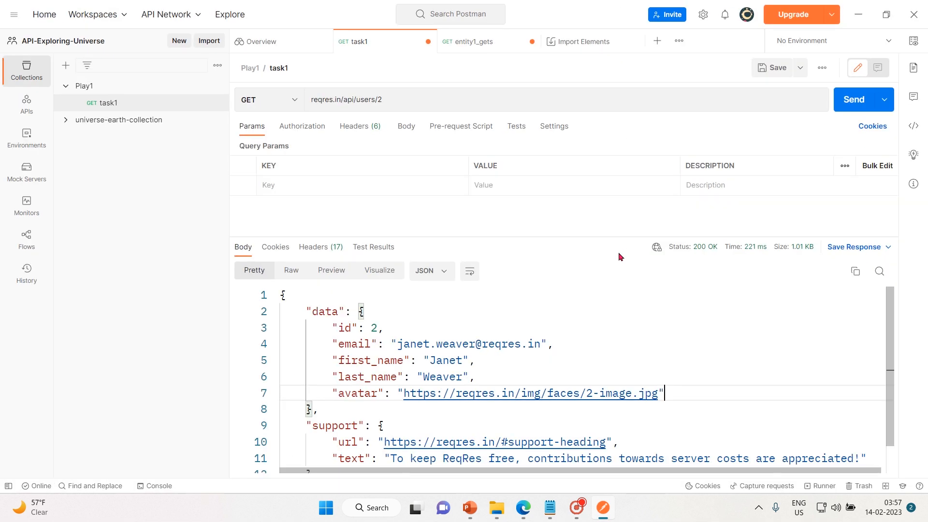
key(ctrl+minus)
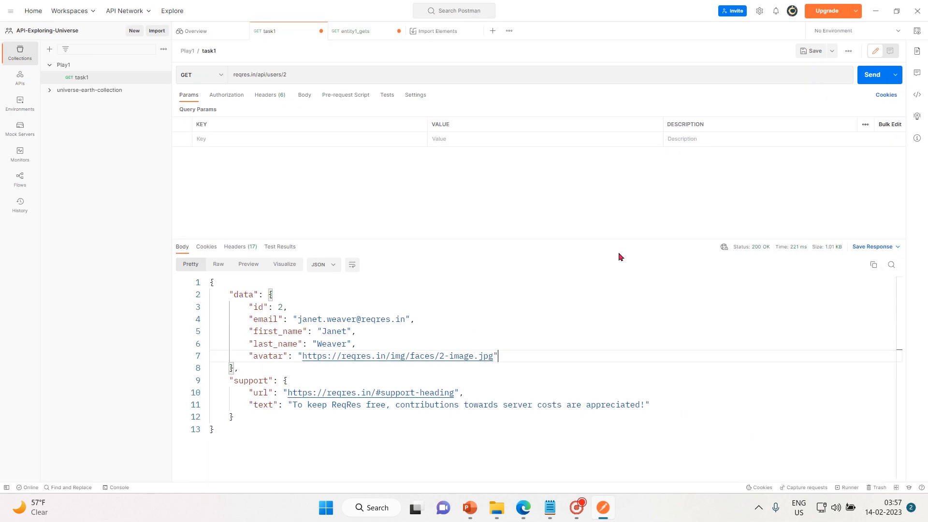
key(ctrl+plus)
key(ctrl+plus)
key(ctrl+plus)
key(ctrl+minus)
key(ctrl+minus)
key(ctrl+minus)
key(ctrl+plus)
key(ctrl+plus)
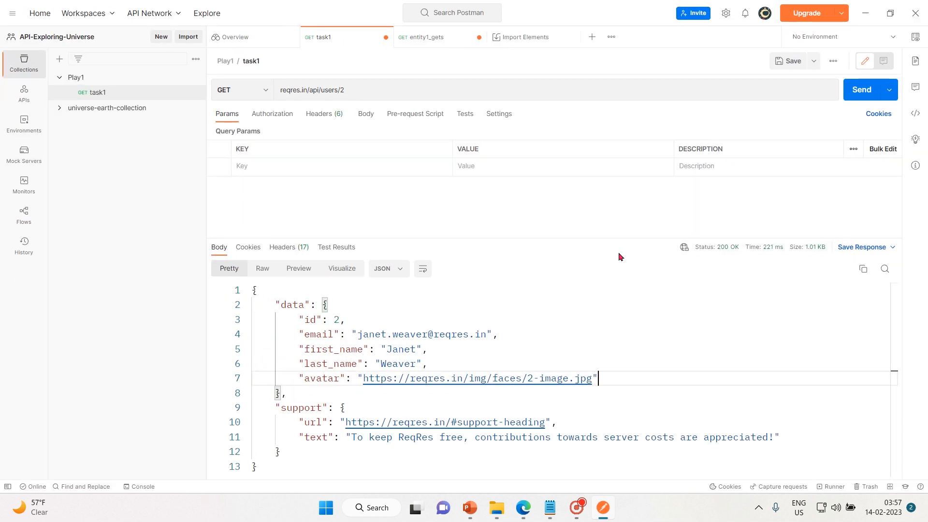
key(ctrl+plus)
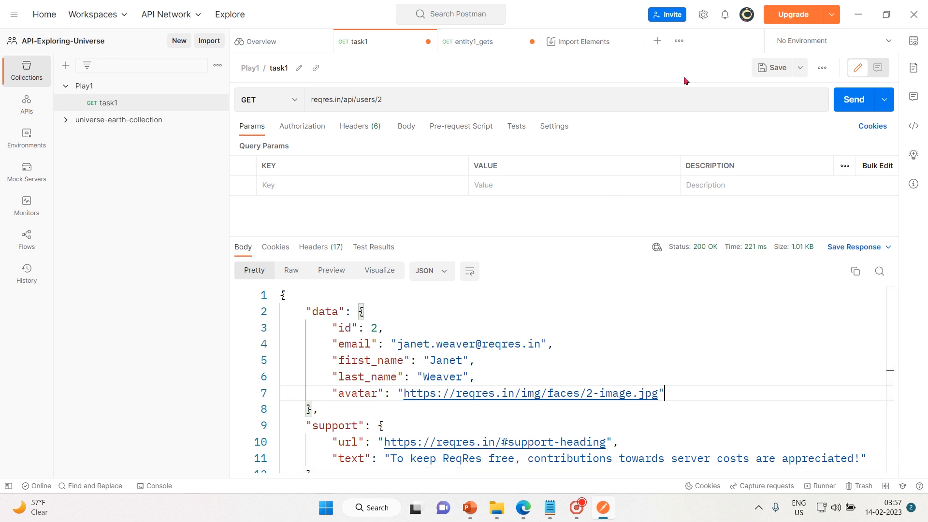
Reopen the shortcut settings and examine the Windows and modals and Console shortcuts, highlighting the Console entries.
key(ctrl+comma)
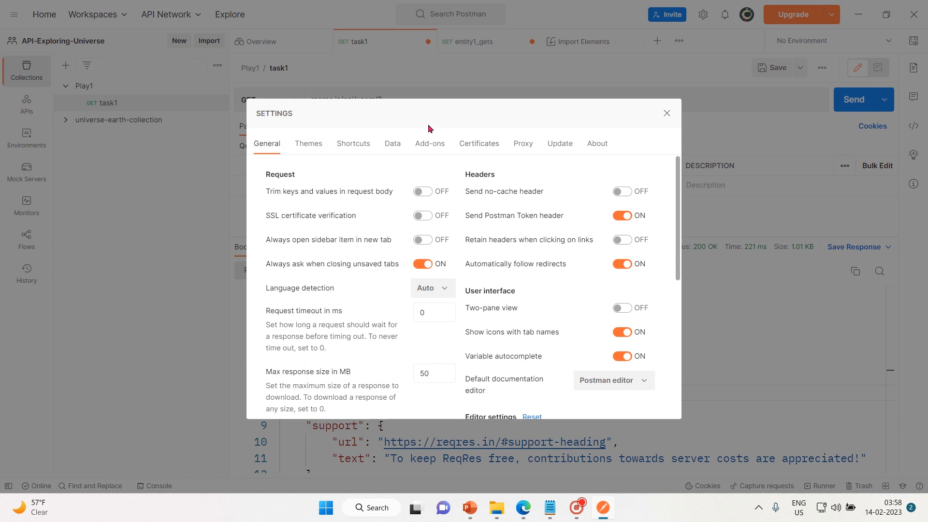
click(351, 146)
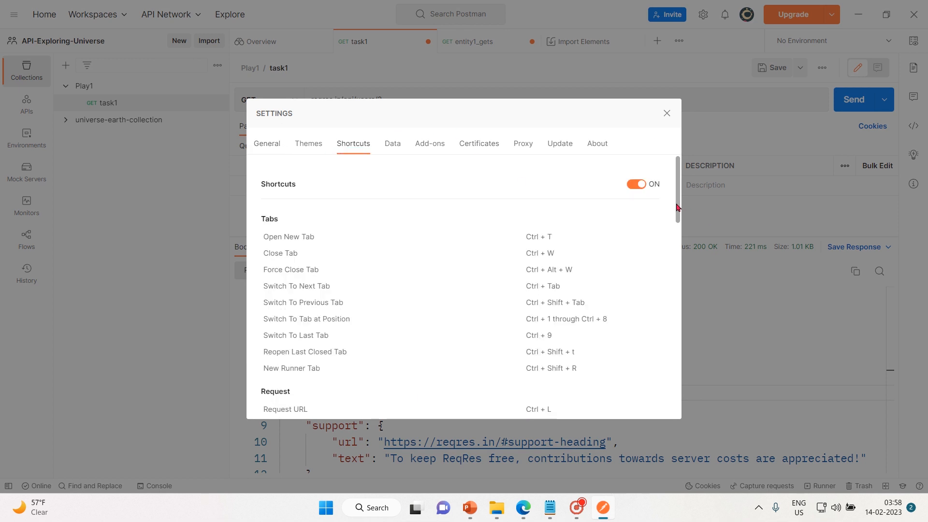
drag(678, 207, 669, 406)
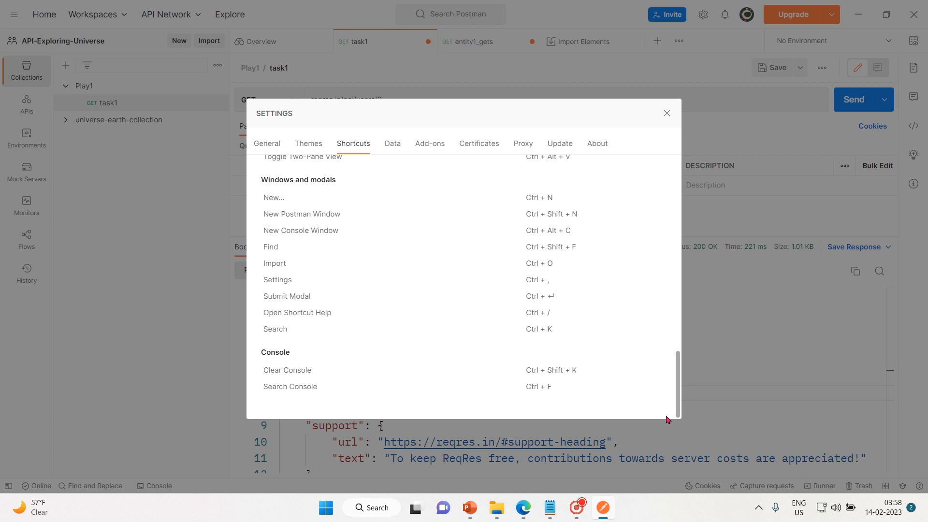
drag(269, 370, 609, 361)
triple_click(479, 383)
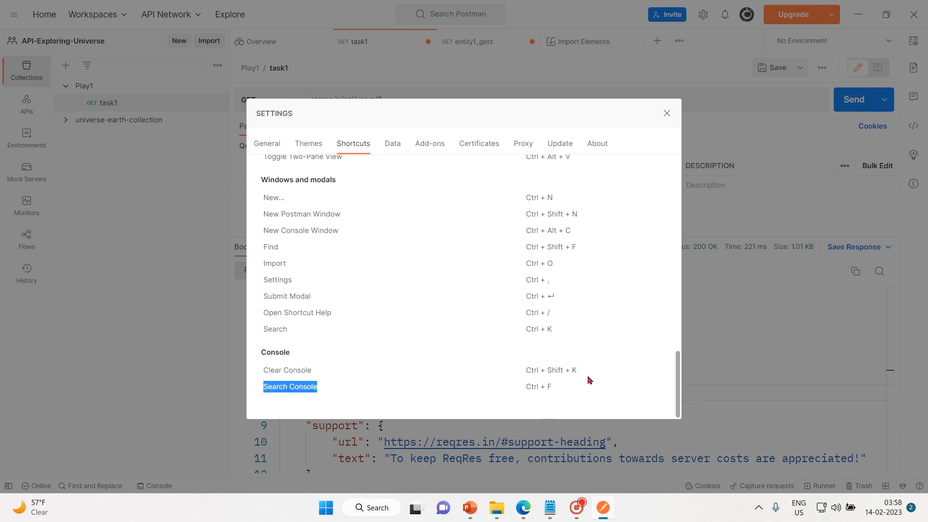
click(588, 380)
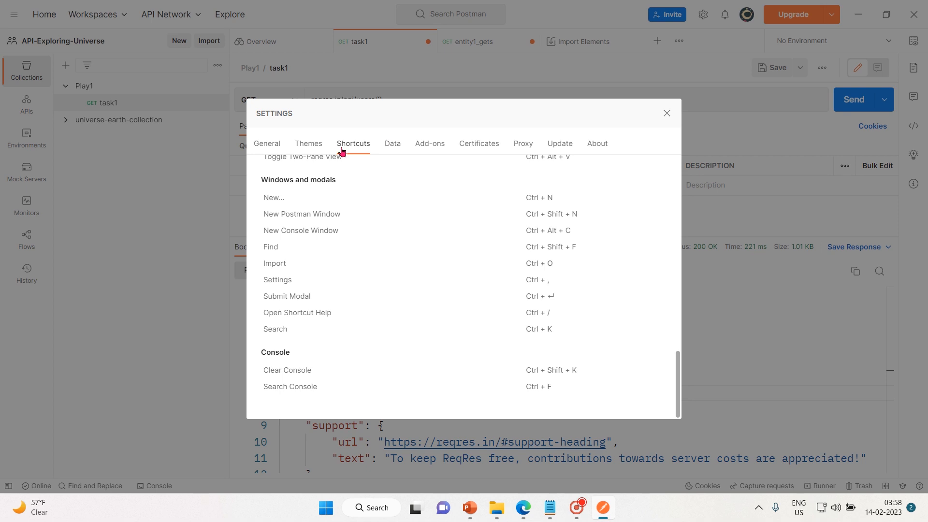
Open the web page for exporting all collections from the Data settings, and return to the Postman settings.
click(398, 144)
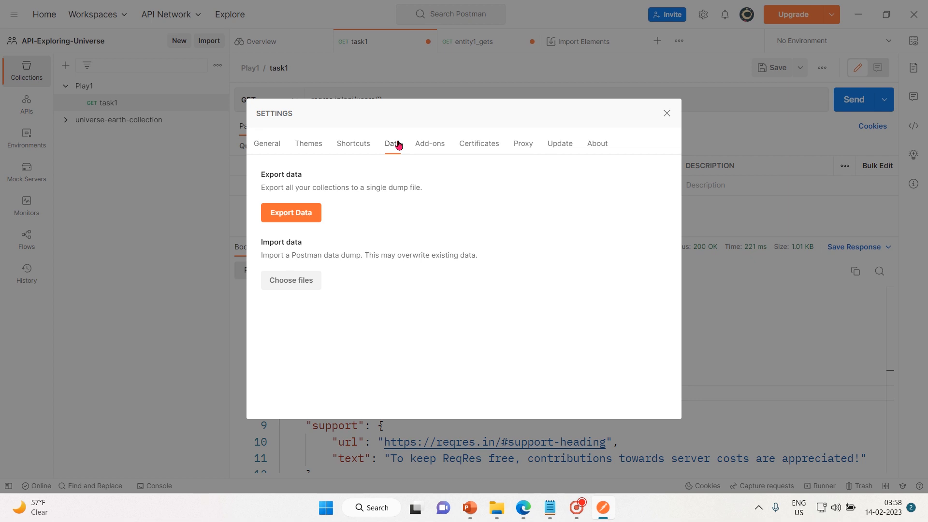
click(300, 216)
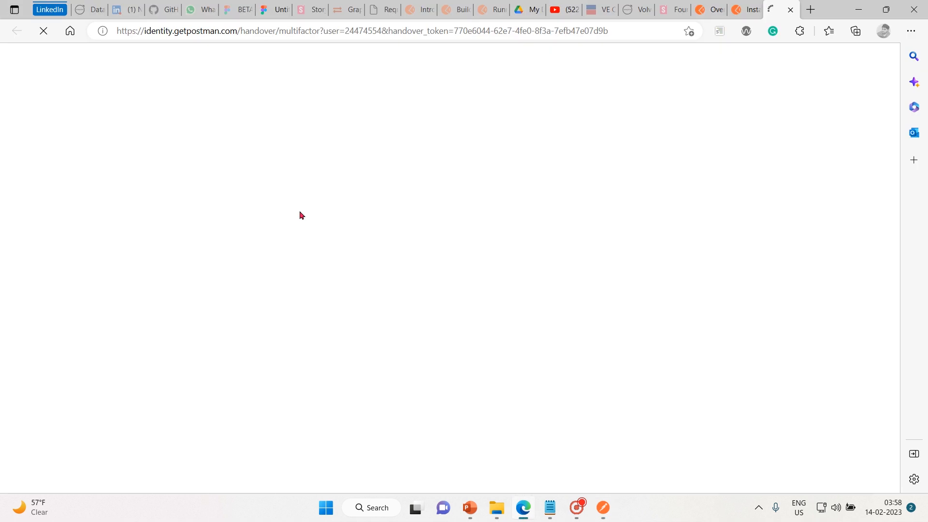
click(856, 9)
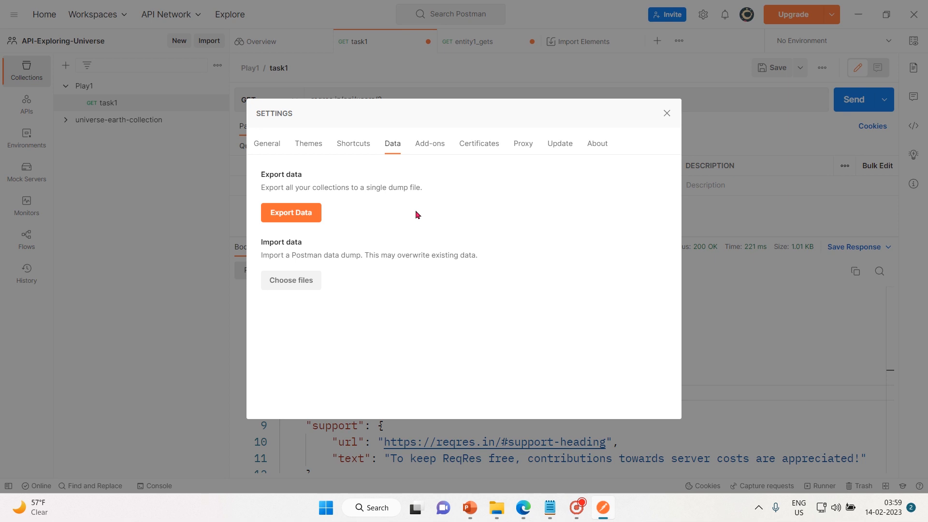
Review the Add-ons, Certificates and Proxy sections of the settings.
click(430, 146)
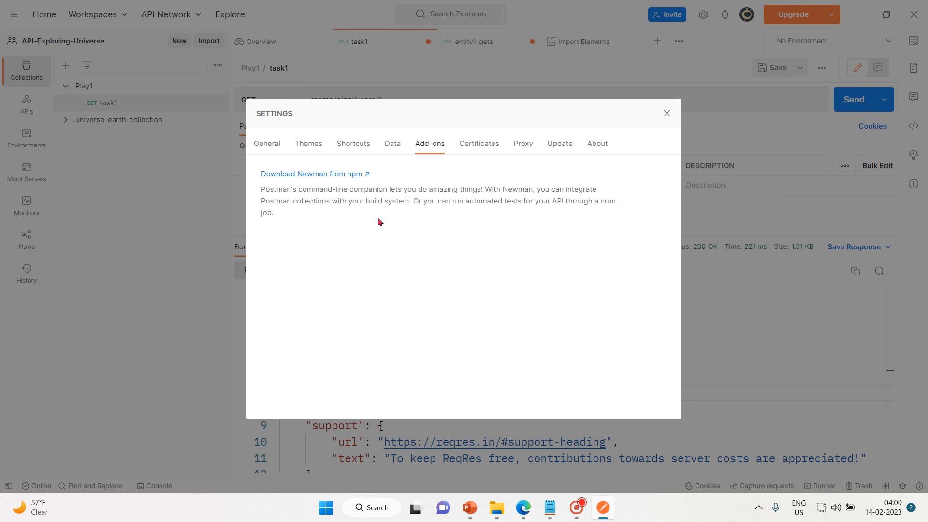
click(475, 147)
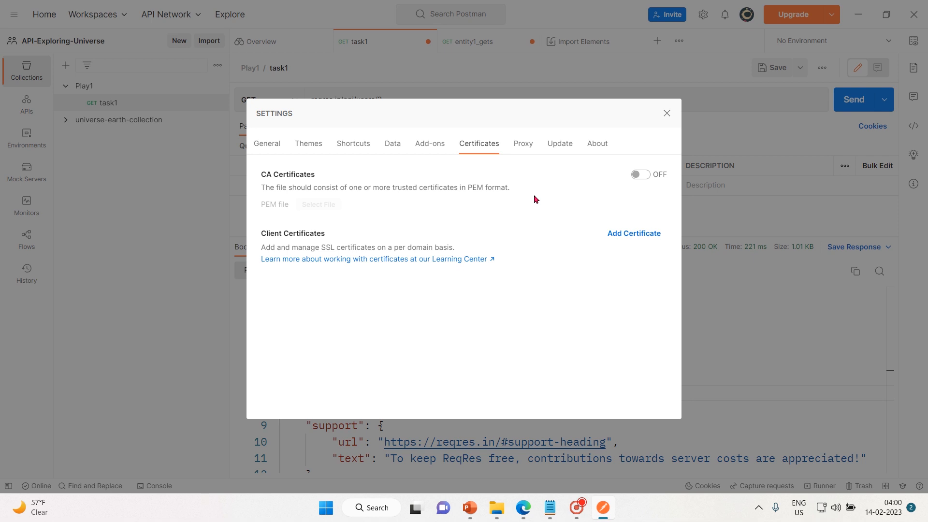
click(519, 148)
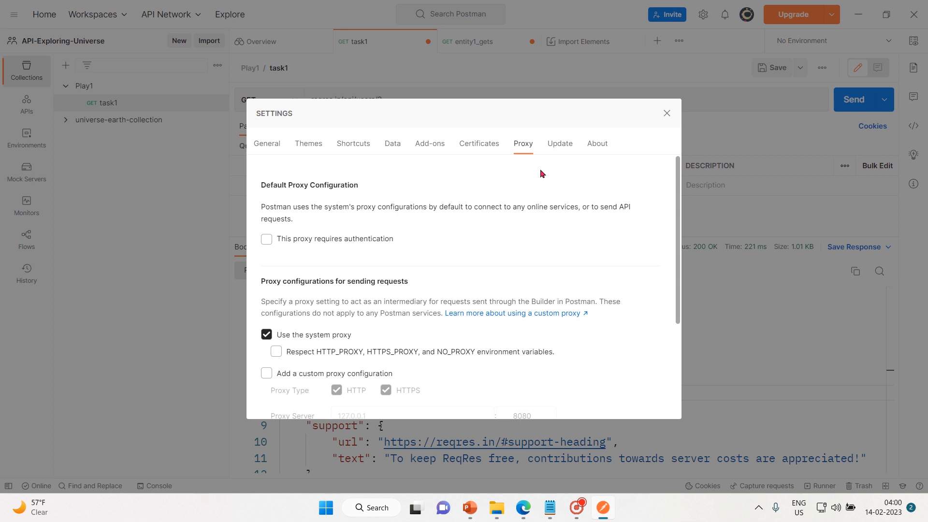
Enable automatic downloading of major updates and highlight the update status and version text.
click(560, 147)
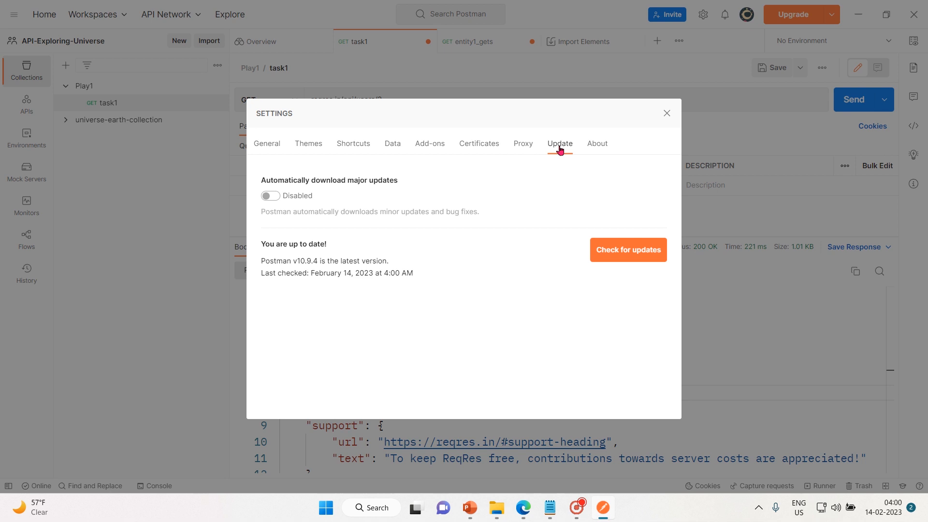
click(277, 198)
drag(259, 246, 429, 240)
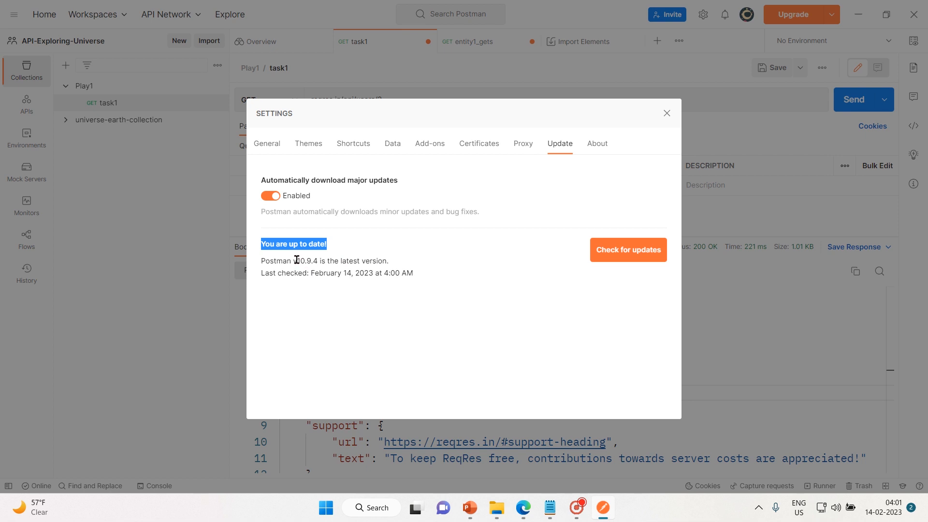
drag(297, 260, 326, 261)
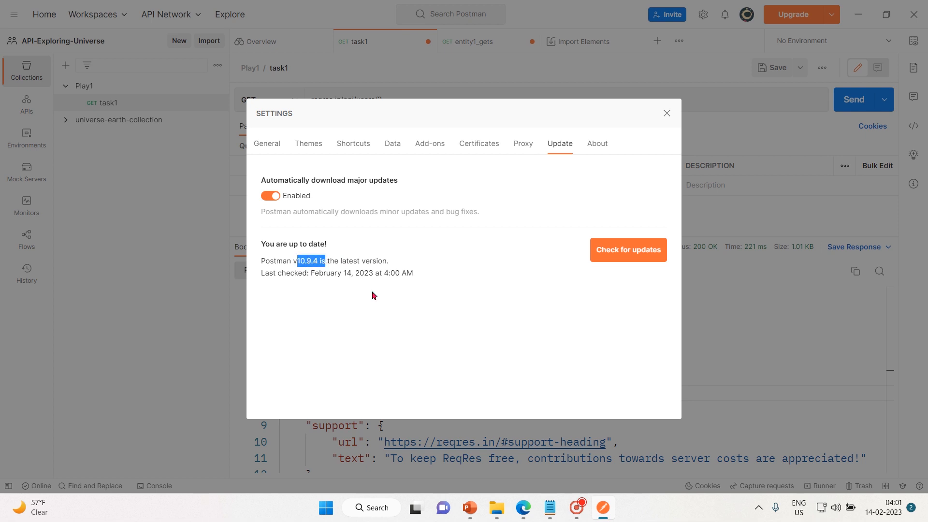
click(375, 292)
drag(267, 233, 437, 307)
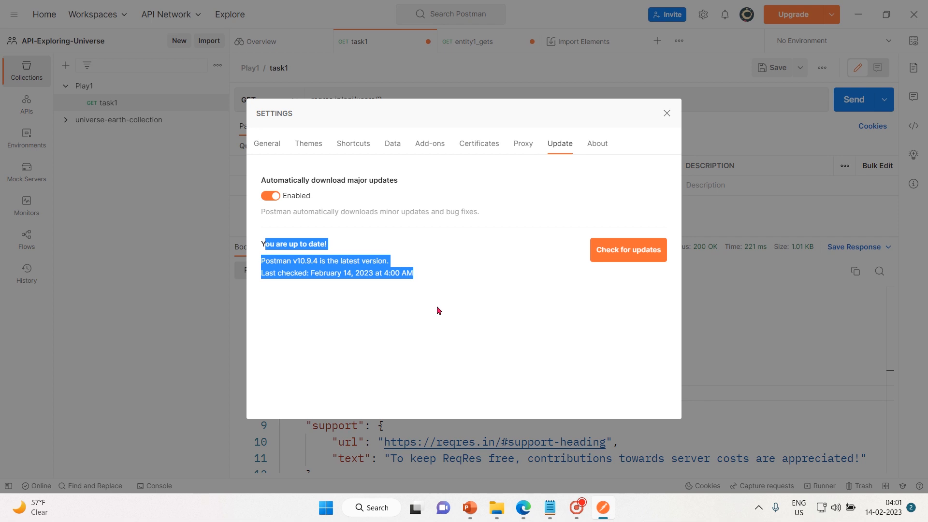
View the About section of the settings and highlight the Postman version and architecture details.
click(595, 147)
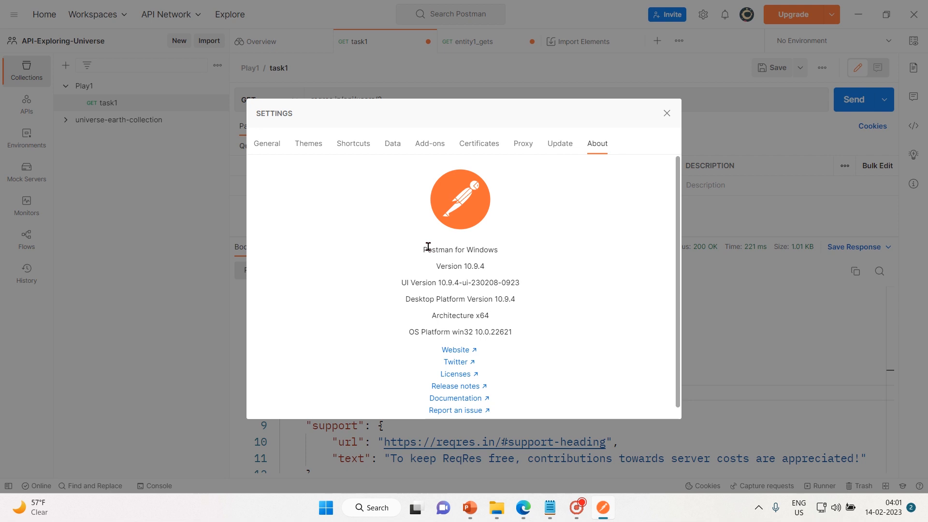
drag(428, 247, 559, 314)
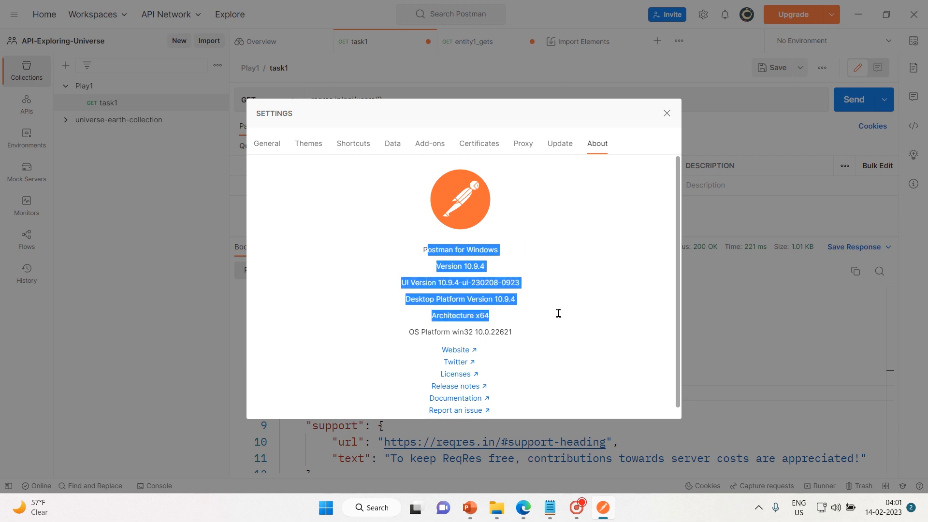
click(559, 314)
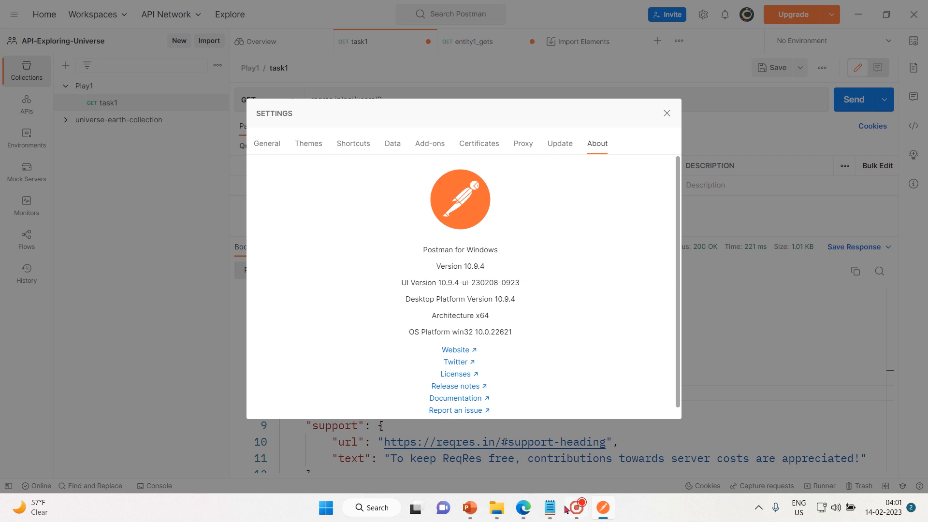
Switch to the running PowerPoint slide show with the Setting up Postman slide.
mouse_move(477, 497)
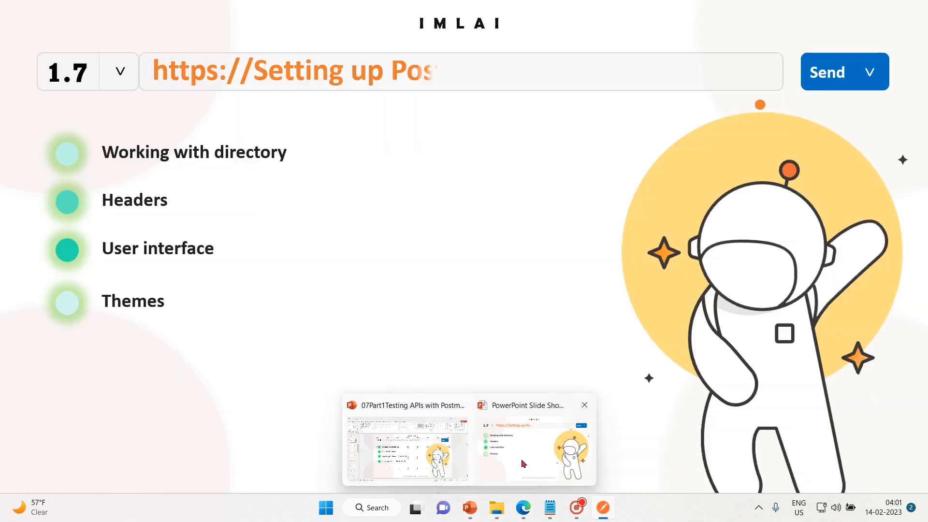
click(532, 450)
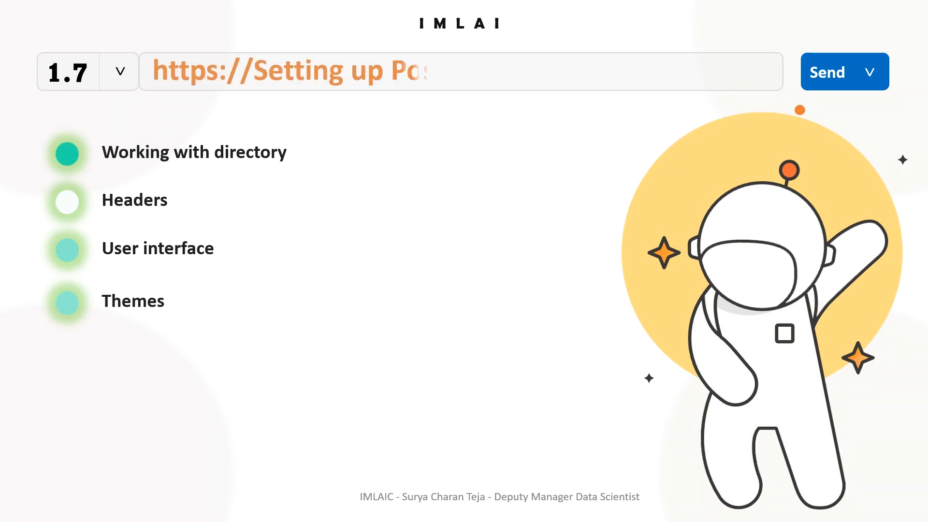